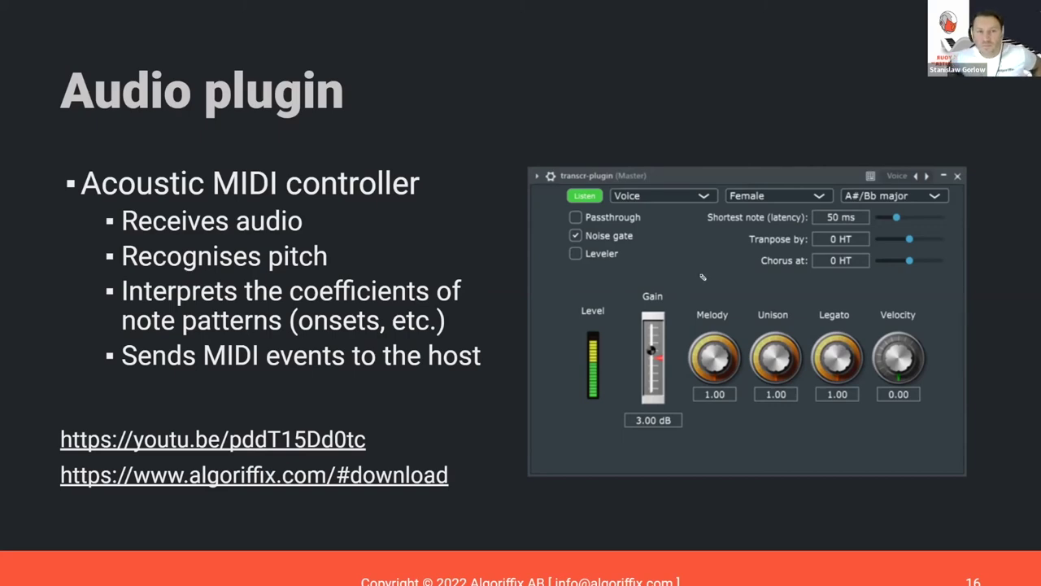
- Switch to FL Studio, add an Audio Clip channel and load fly_test_16000_s.wav from the Desktop into it
{"action": "key", "text": "alt+Tab"}
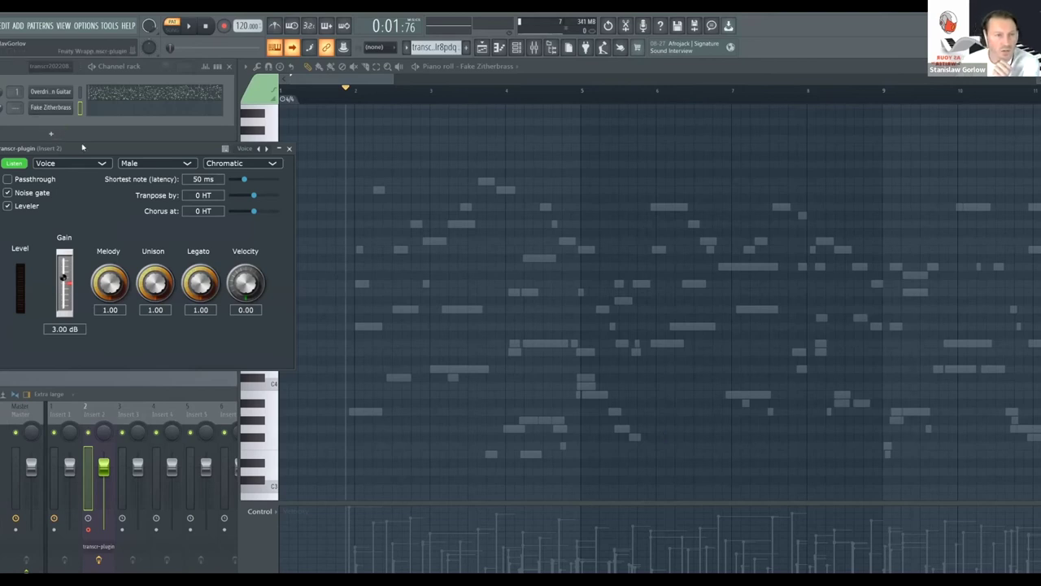
{"action": "left_click", "coordinate": [51, 133]}
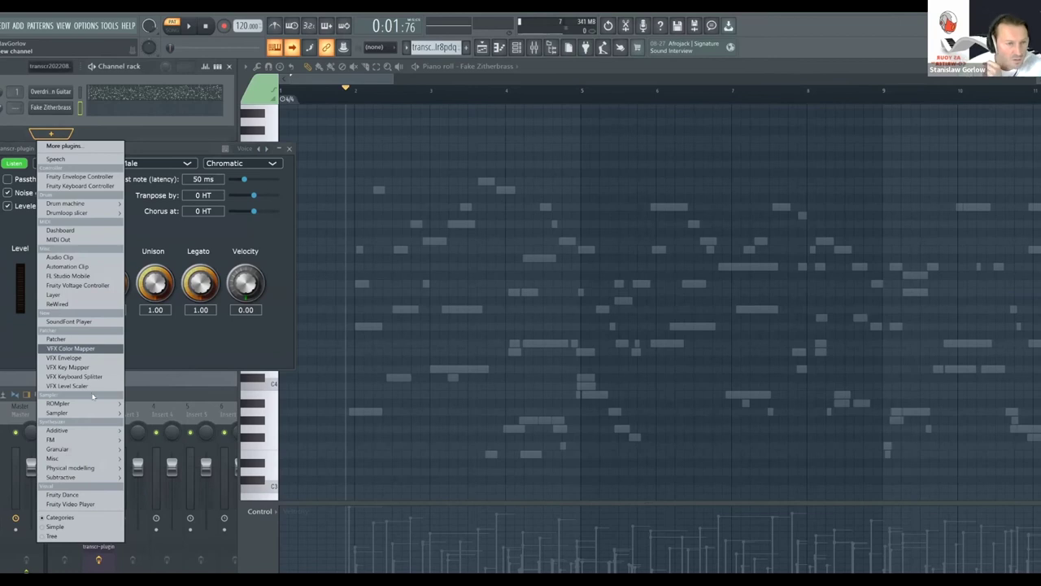
{"action": "left_click", "coordinate": [64, 257]}
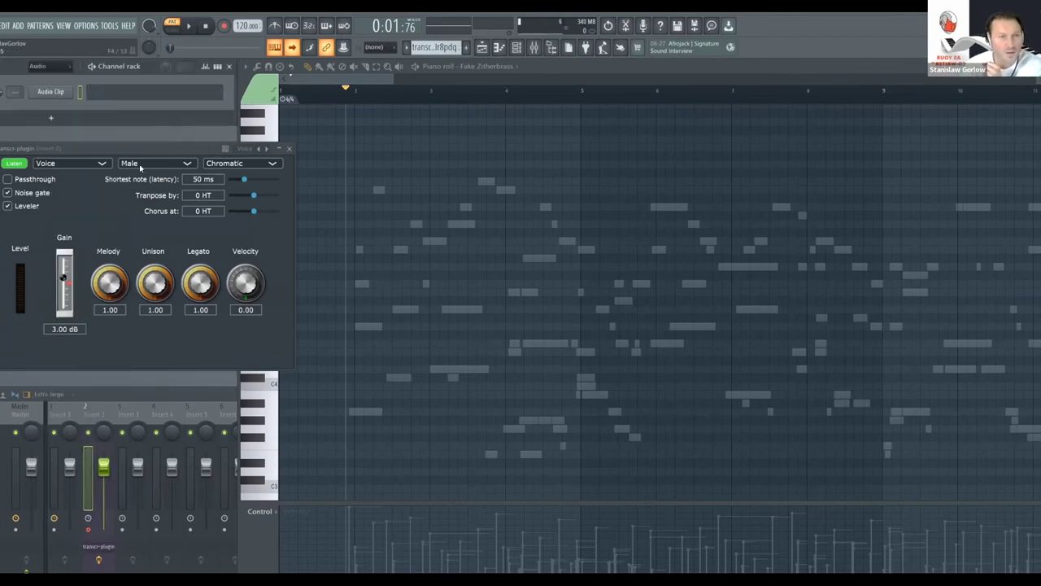
{"action": "left_click", "coordinate": [187, 244]}
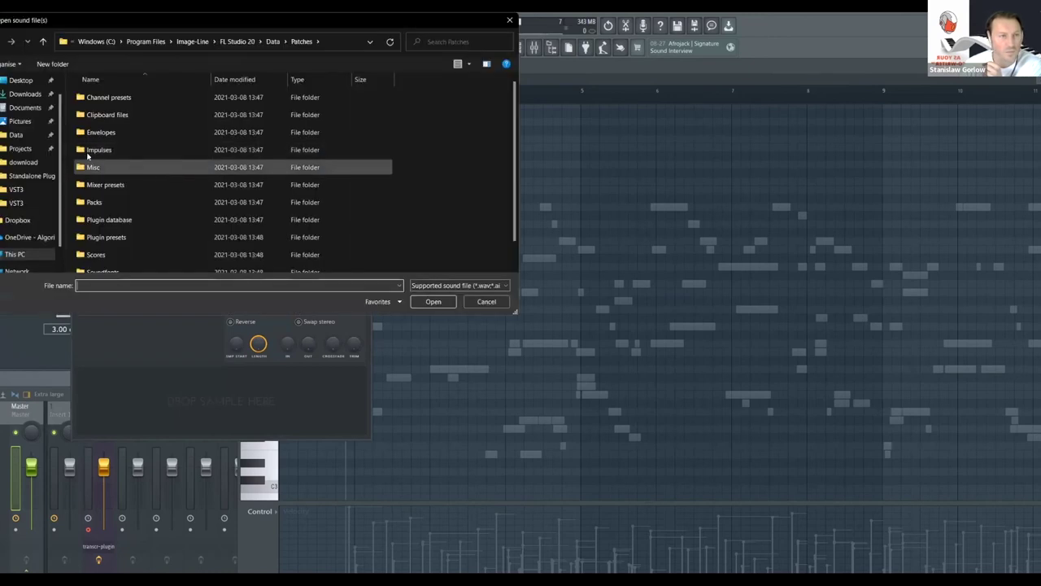
{"action": "left_click", "coordinate": [20, 80]}
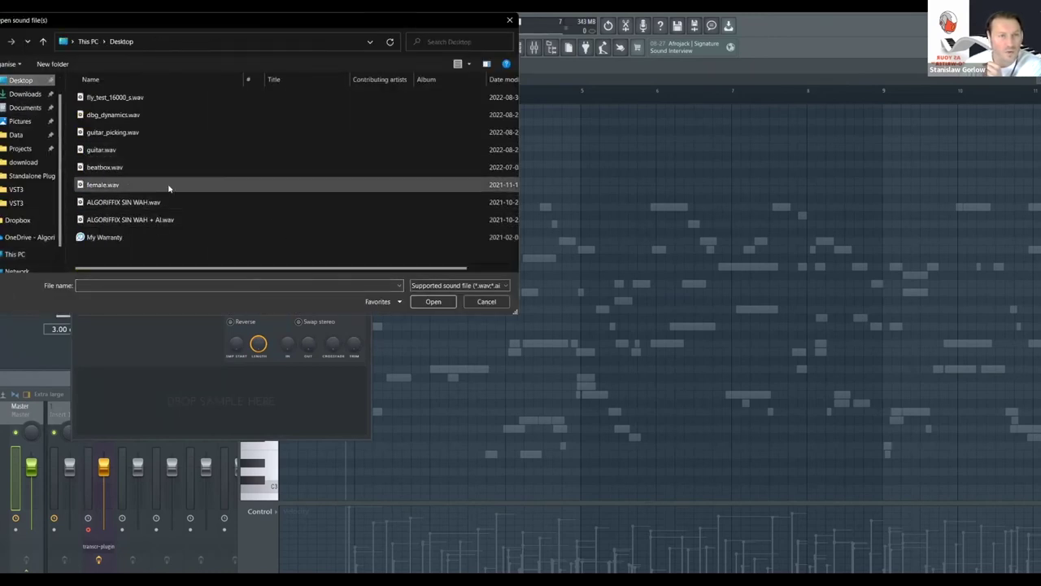
{"action": "left_click", "coordinate": [132, 100]}
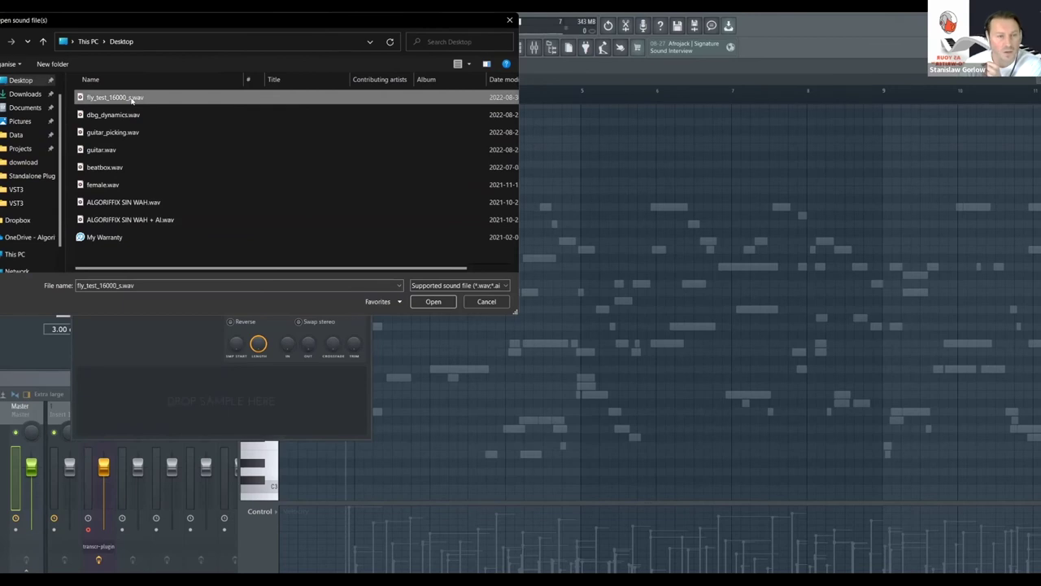
{"action": "double_click", "coordinate": [132, 98]}
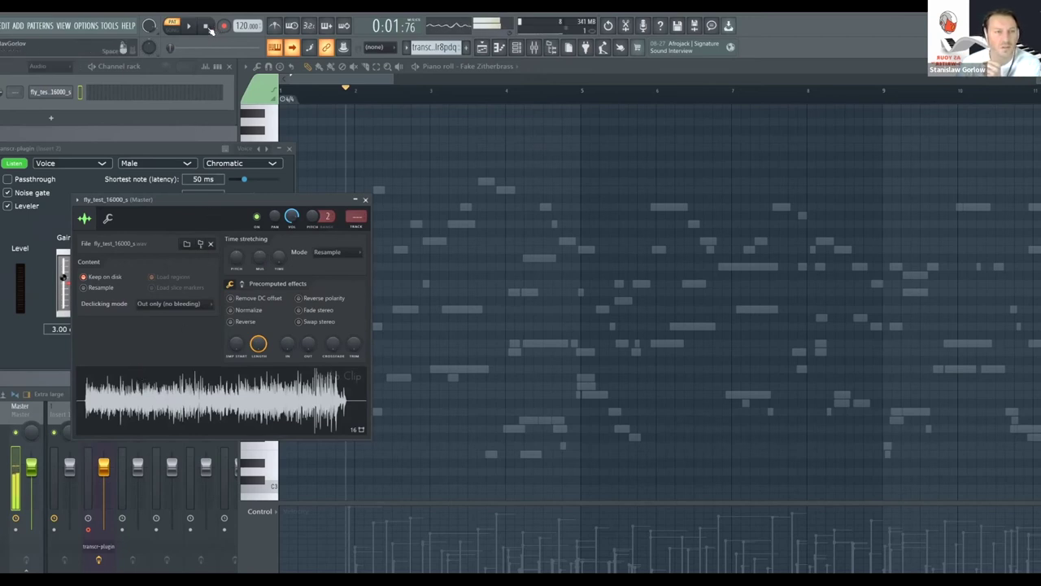
- Stop the sample preview, close the audio clip's settings and show all channels in the channel rack
{"action": "key", "text": "space"}
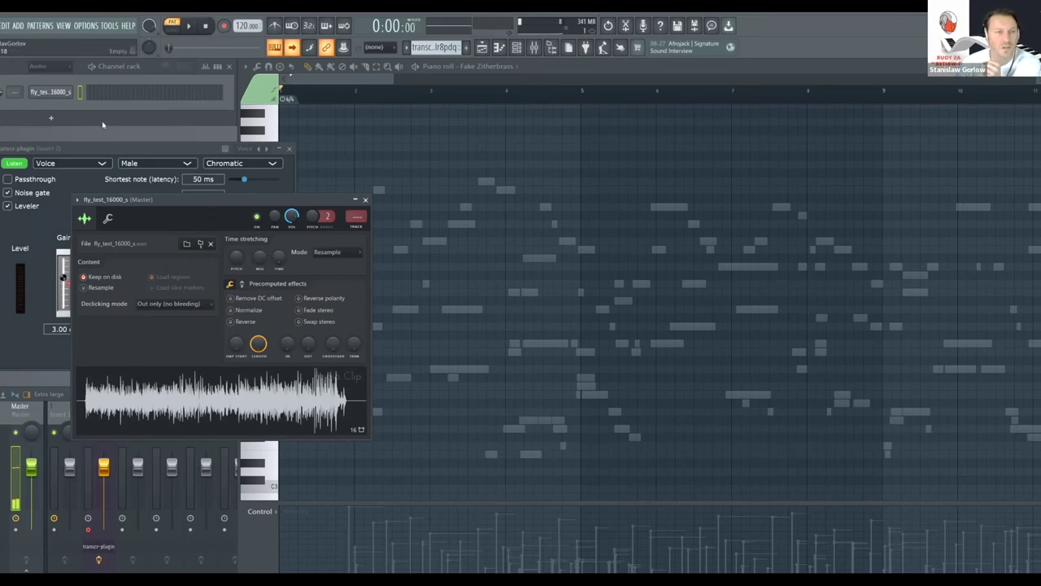
{"action": "left_click", "coordinate": [51, 91]}
{"action": "left_click", "coordinate": [57, 70]}
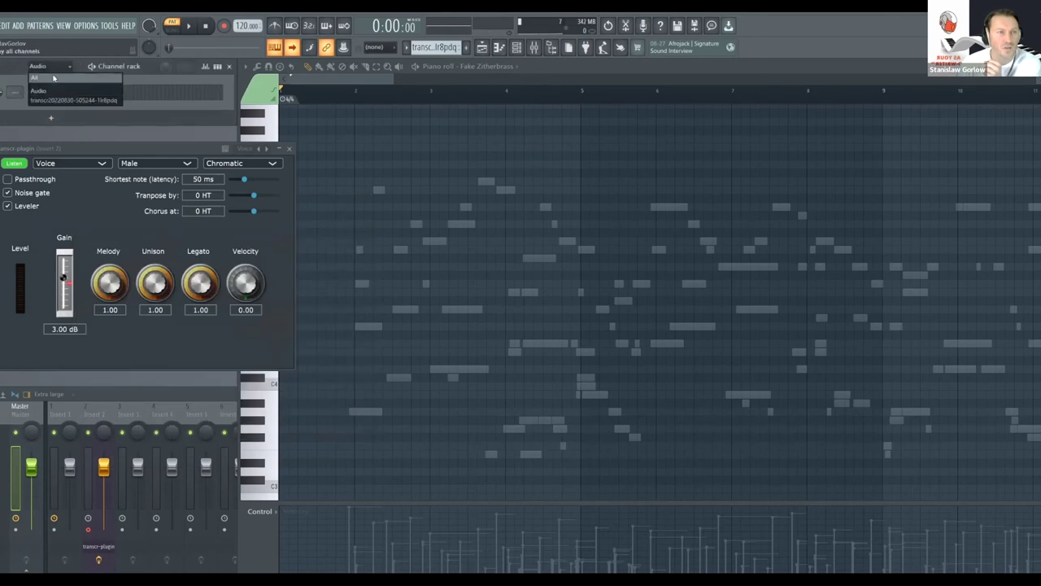
{"action": "left_click", "coordinate": [143, 133]}
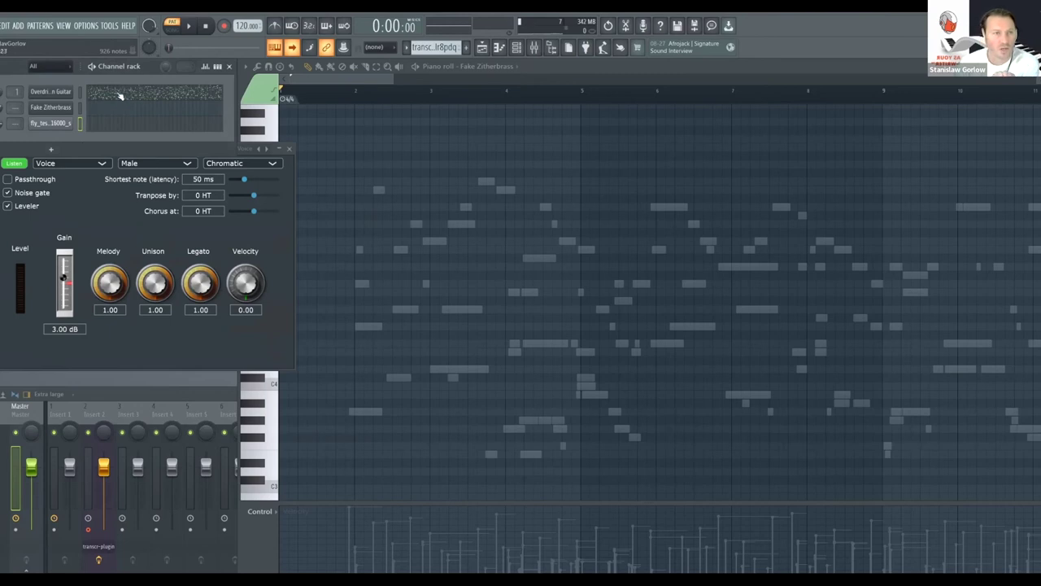
- Open the Overdriven Guitar channel's notes in the piano roll and audition several pitches on its keyboard
{"action": "left_click", "coordinate": [119, 96]}
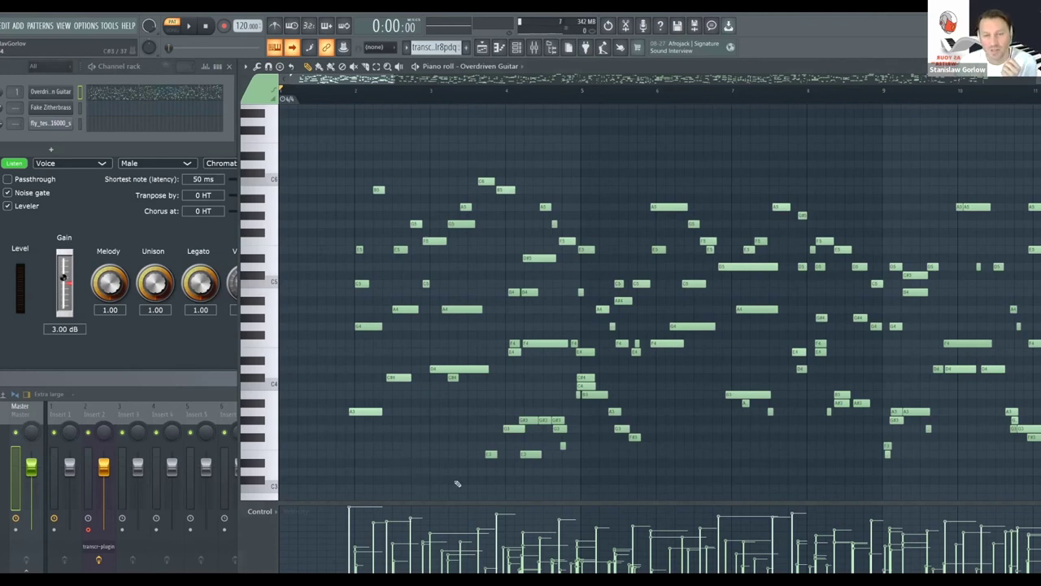
{"action": "left_click_drag", "start_coordinate": [379, 78], "coordinate": [305, 367]}
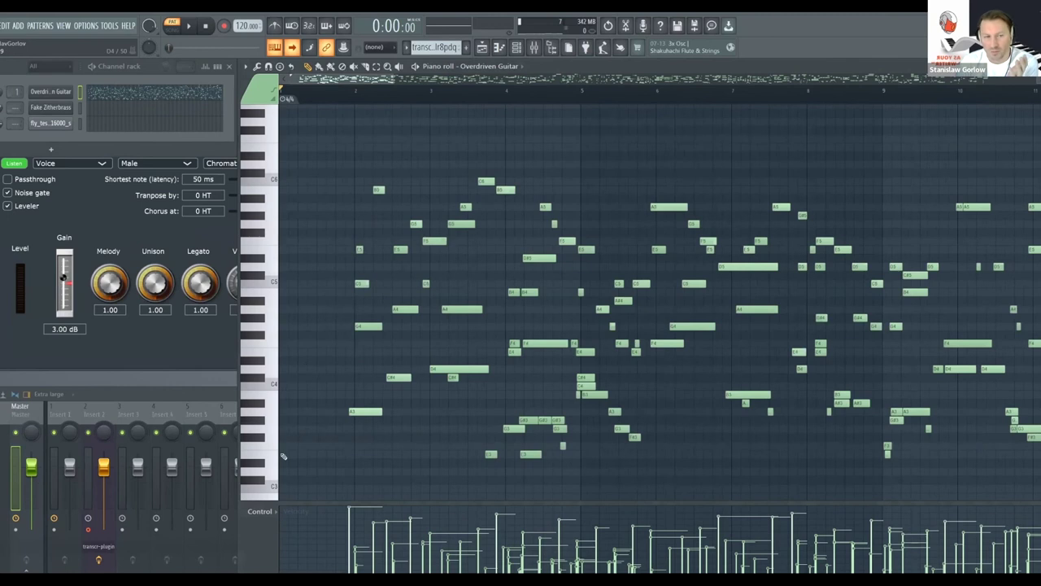
{"action": "left_click", "coordinate": [261, 440]}
{"action": "left_click", "coordinate": [263, 348]}
{"action": "left_click", "coordinate": [262, 295]}
{"action": "left_click", "coordinate": [258, 192]}
{"action": "left_click", "coordinate": [266, 355]}
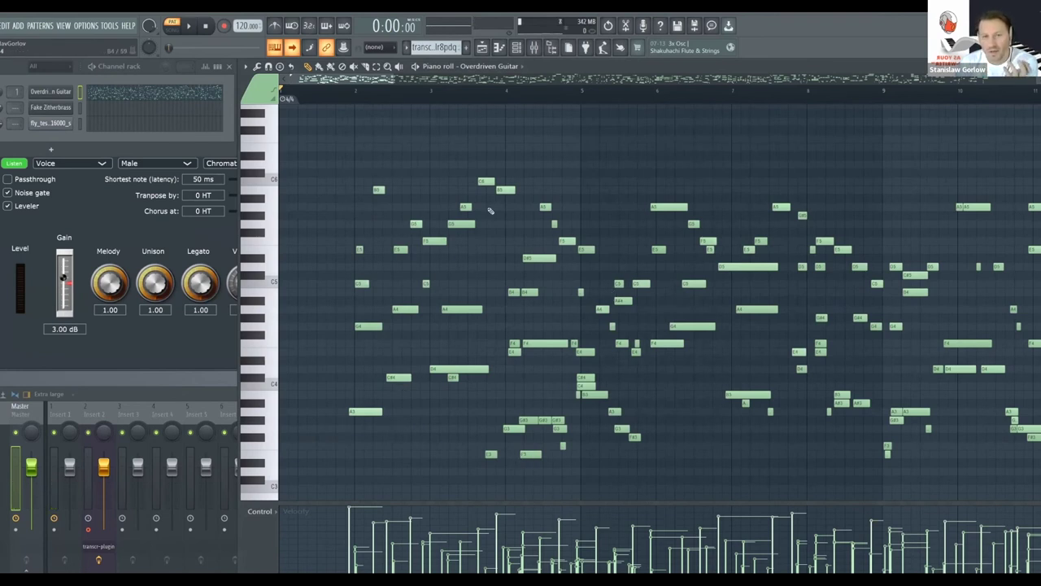
- Inspect the Overdriven Guitar's FLEX preset, and play the guitar notes from just before bar 2 before stopping playback
{"action": "left_click", "coordinate": [345, 96]}
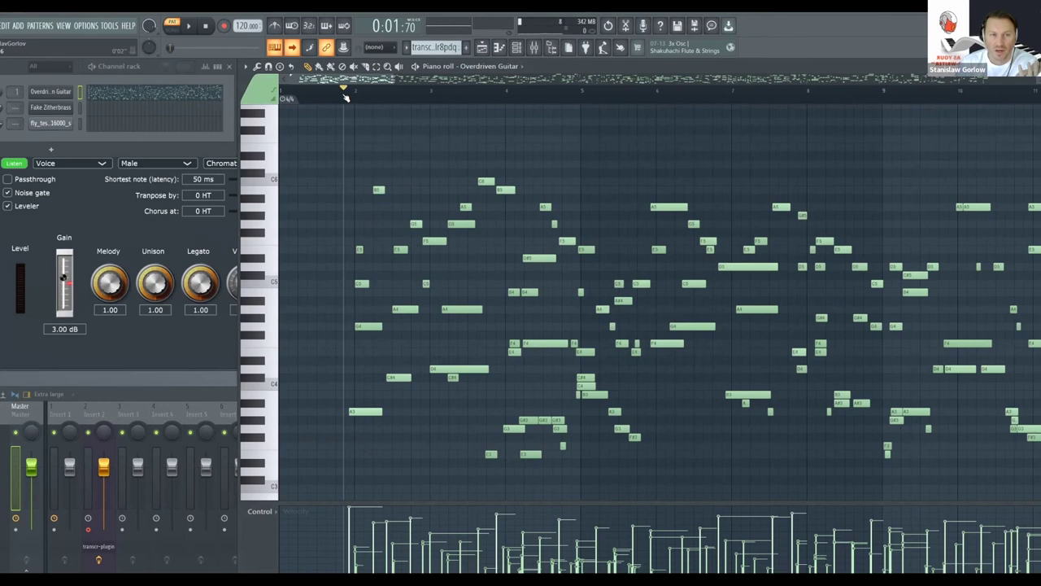
{"action": "left_click", "coordinate": [50, 91]}
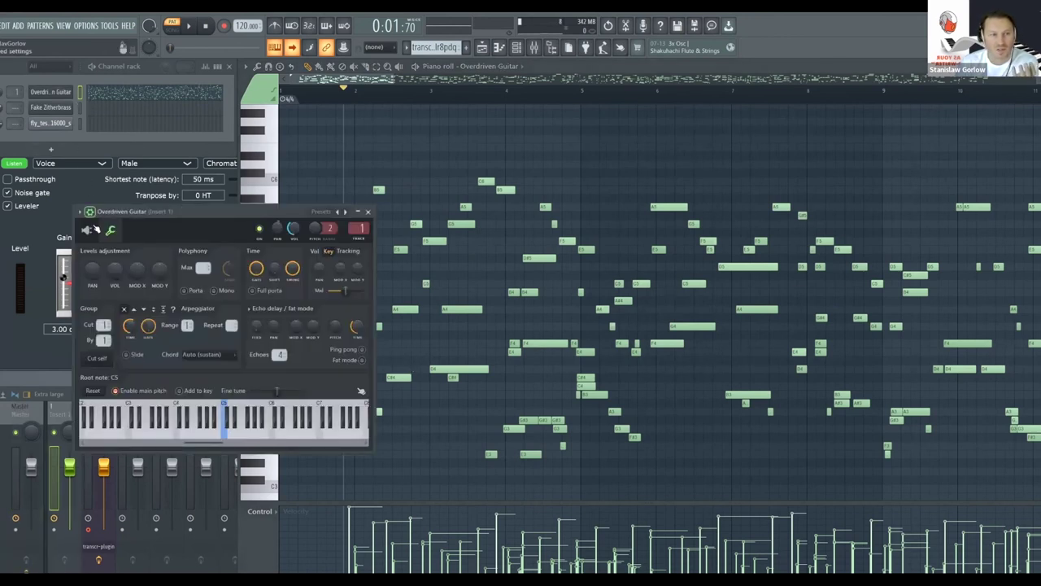
{"action": "left_click", "coordinate": [86, 230]}
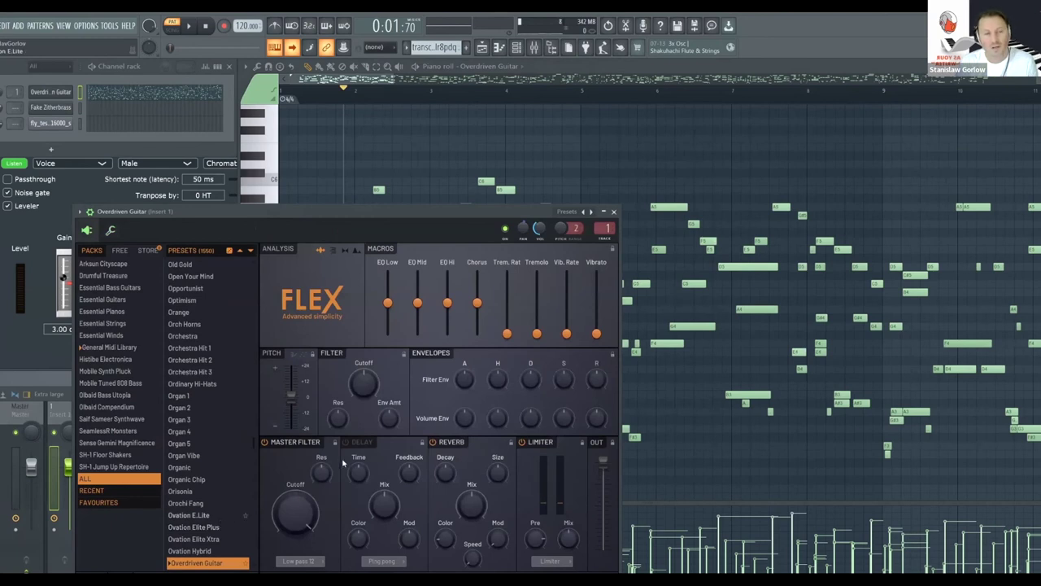
{"action": "left_click", "coordinate": [614, 212]}
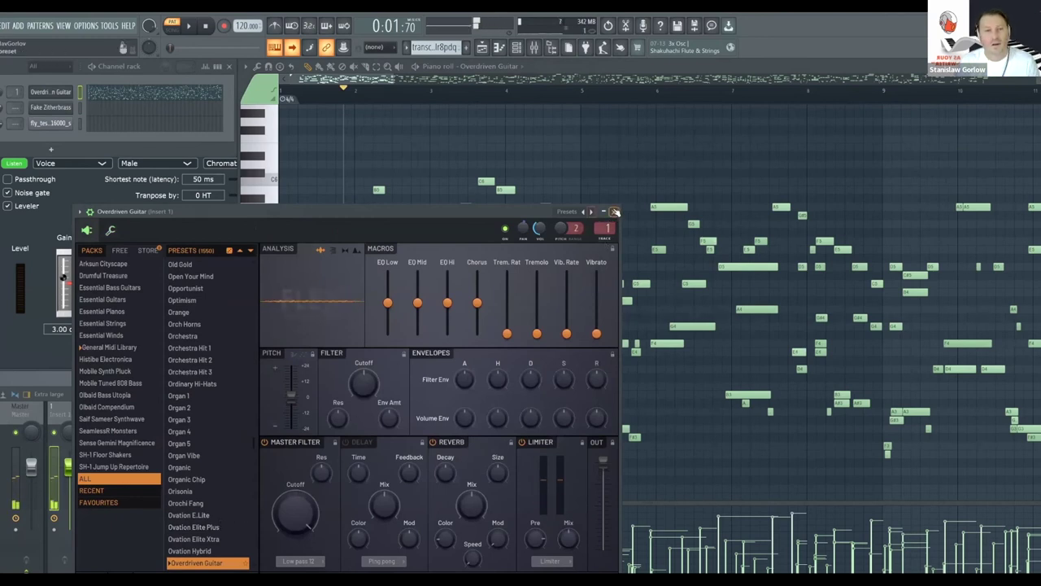
{"action": "left_click", "coordinate": [189, 27]}
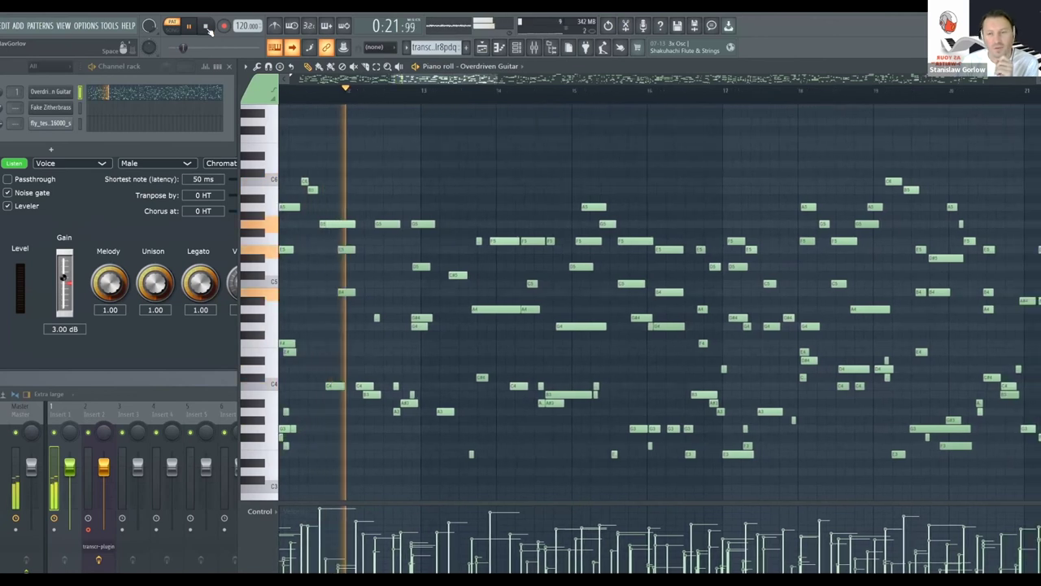
{"action": "left_click", "coordinate": [207, 27]}
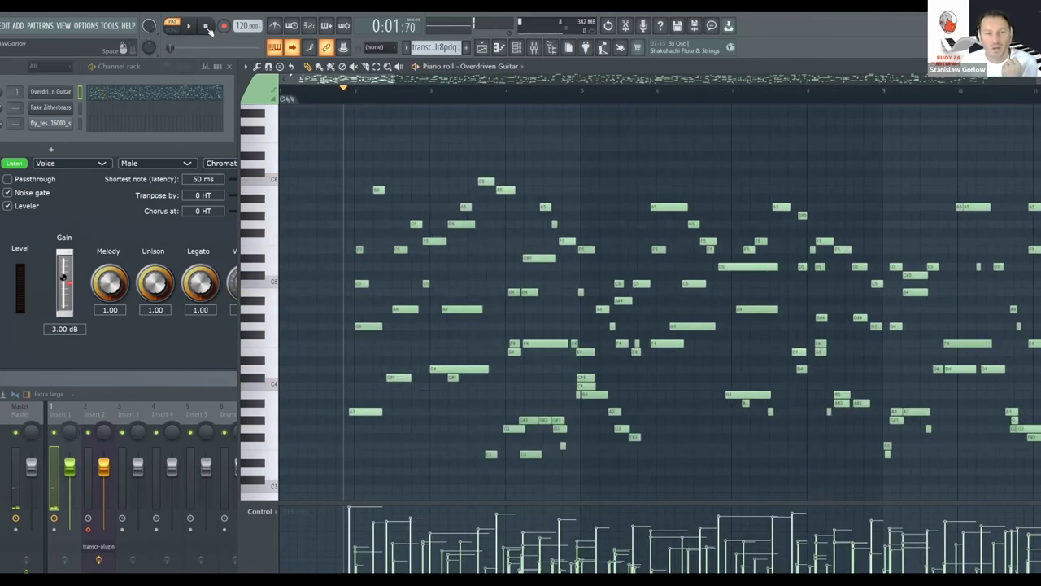
- Try moving the long A4 note in bar 3 down to G4, and undo the move
{"action": "left_click", "coordinate": [457, 309]}
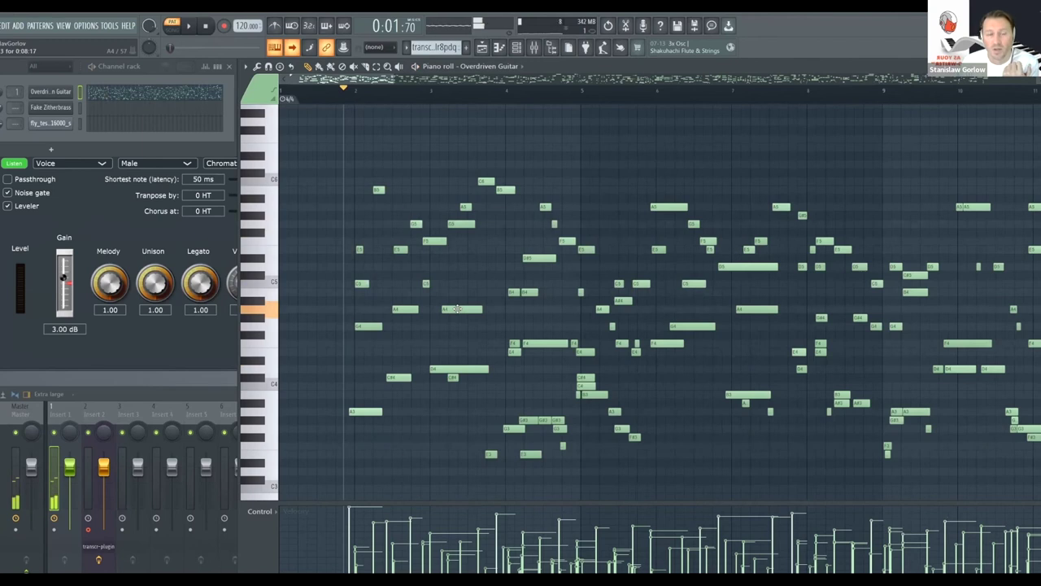
{"action": "mouse_move", "coordinate": [457, 309]}
{"action": "left_mouse_down"}
{"action": "mouse_move", "coordinate": [494, 253]}
{"action": "mouse_move", "coordinate": [494, 338]}
{"action": "mouse_move", "coordinate": [453, 339]}
{"action": "mouse_move", "coordinate": [453, 323]}
{"action": "left_mouse_up"}
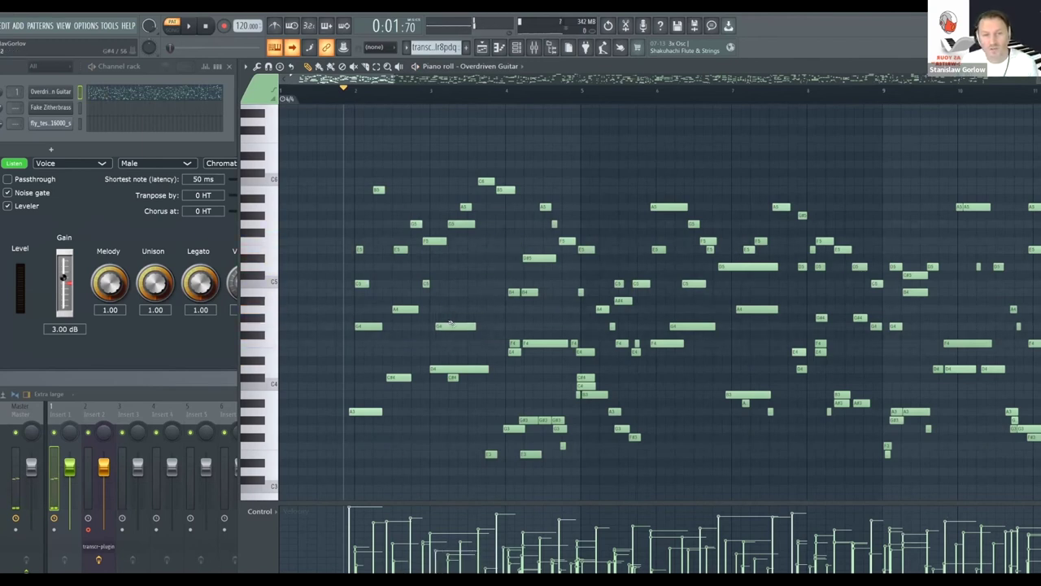
{"action": "key", "text": "ctrl+z"}
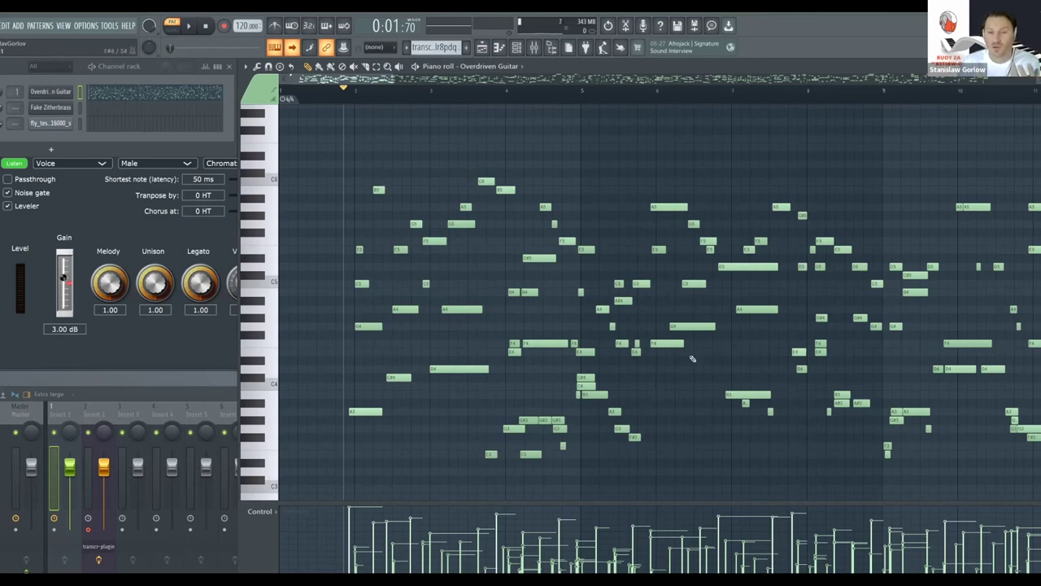
- Show the Fake Zitherbrass piano roll, and bring up transcr-plugin below the channel rack with Voice as its source
{"action": "left_click", "coordinate": [103, 109]}
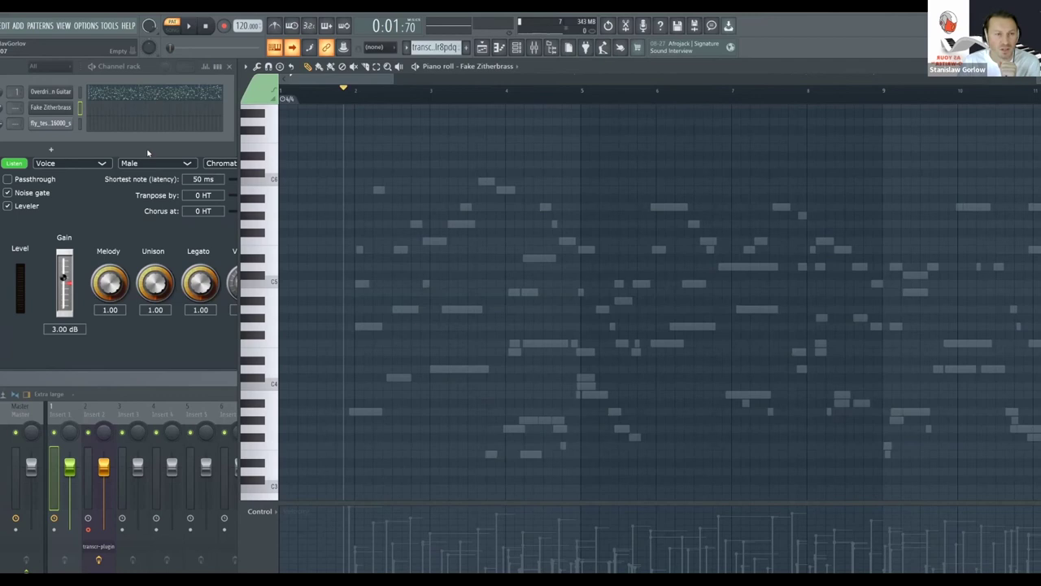
{"action": "left_click", "coordinate": [89, 211]}
{"action": "left_click_drag", "start_coordinate": [151, 149], "coordinate": [159, 170]}
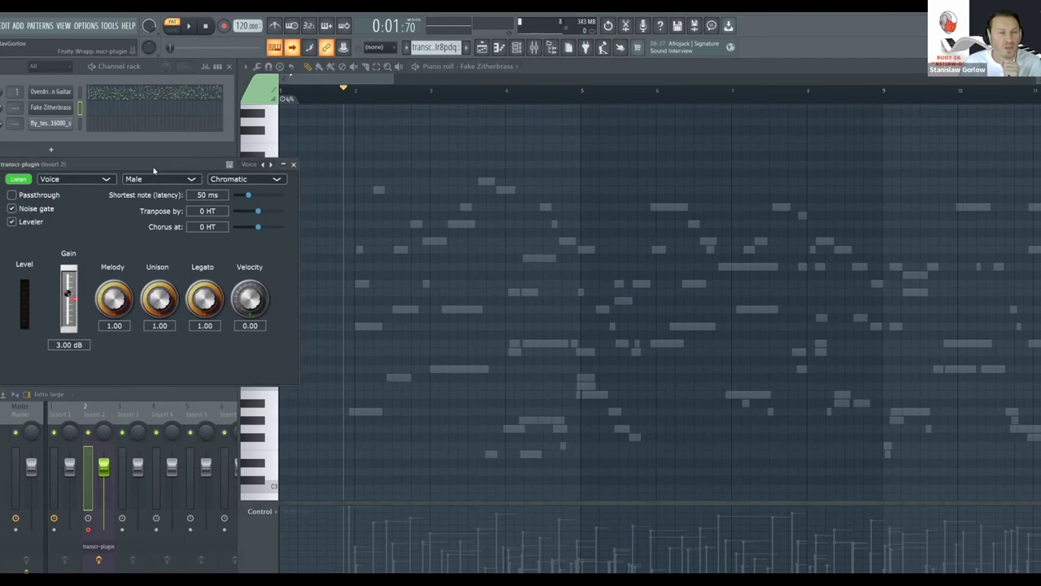
{"action": "left_click", "coordinate": [105, 179]}
{"action": "left_click", "coordinate": [119, 186]}
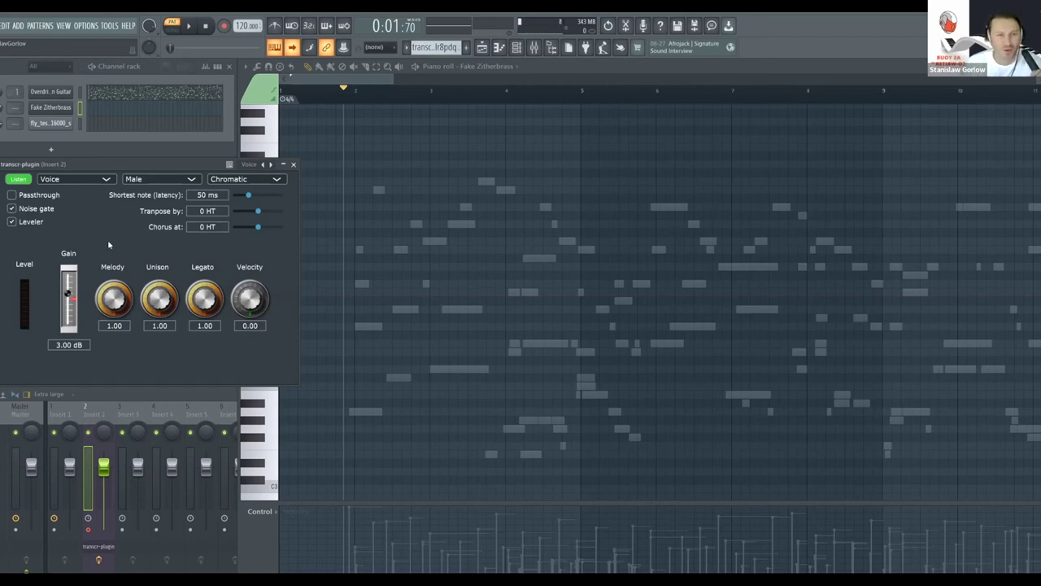
- Inspect the Fake Zitherbrass instrument, and test transcr-plugin's live listening with the piano roll in focus before stopping it
{"action": "left_click", "coordinate": [64, 112]}
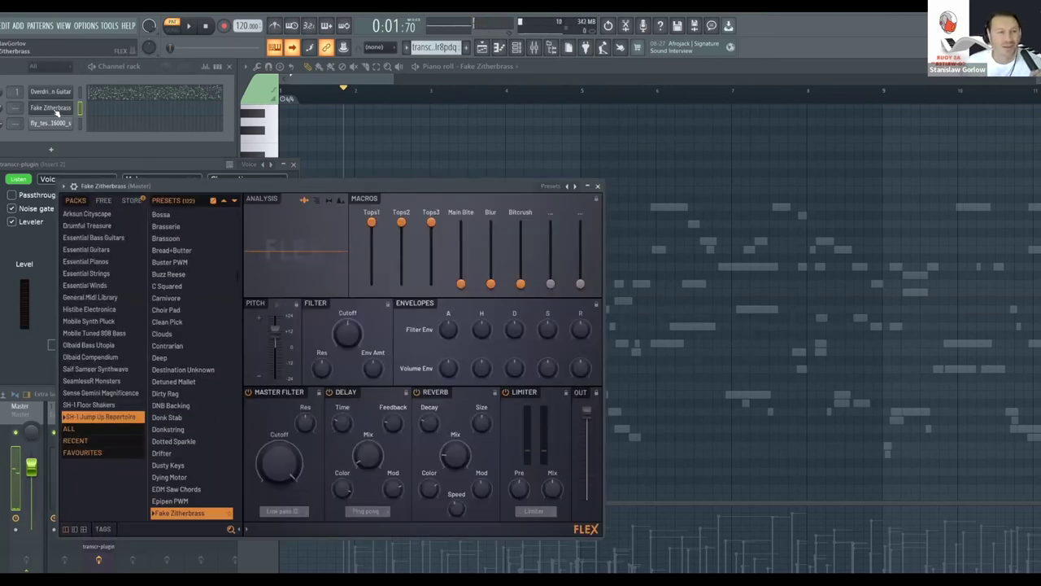
{"action": "left_click", "coordinate": [57, 114]}
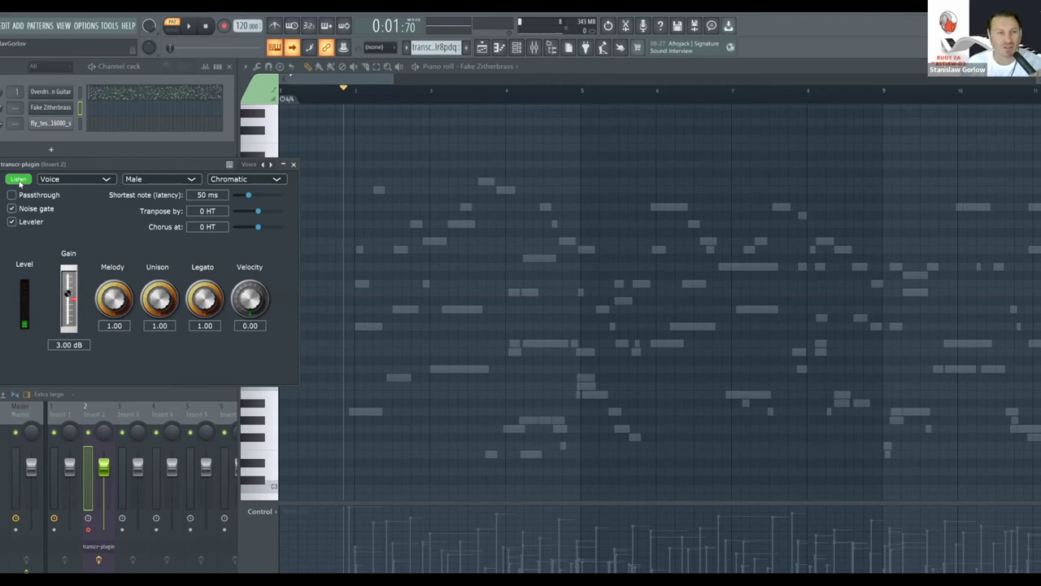
{"action": "left_click", "coordinate": [20, 180]}
{"action": "left_click", "coordinate": [281, 178]}
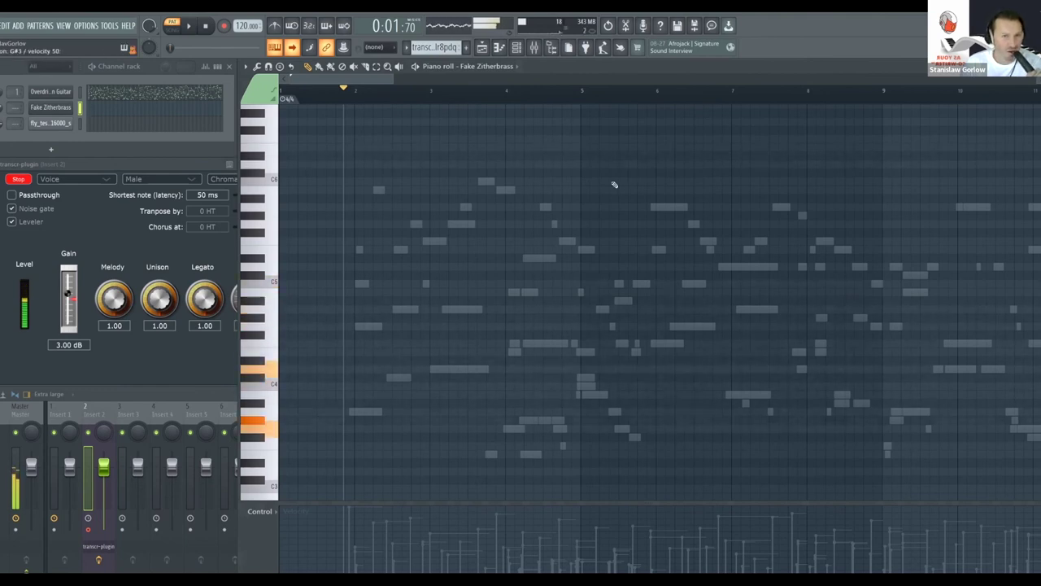
{"action": "left_click", "coordinate": [18, 179]}
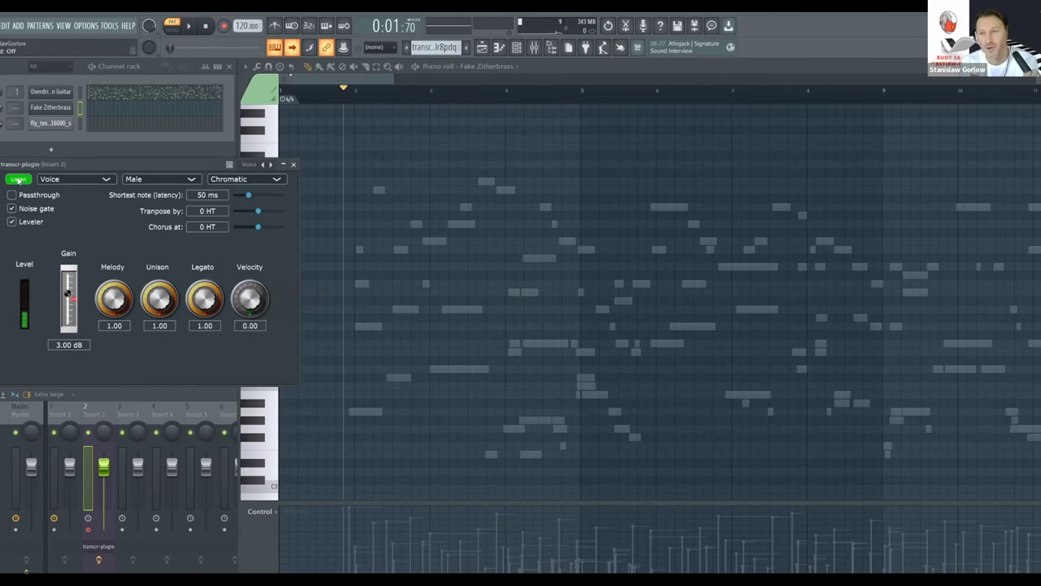
- Run a second live listening take in transcr-plugin with the Fake Zitherbrass piano roll in focus, and stop it
{"action": "left_click", "coordinate": [324, 85]}
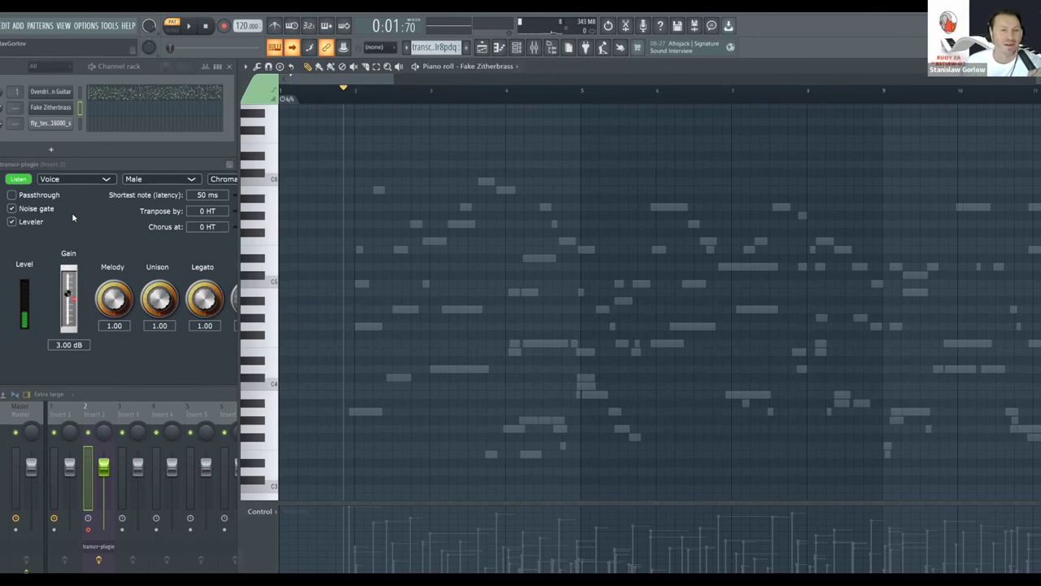
{"action": "left_click", "coordinate": [21, 187]}
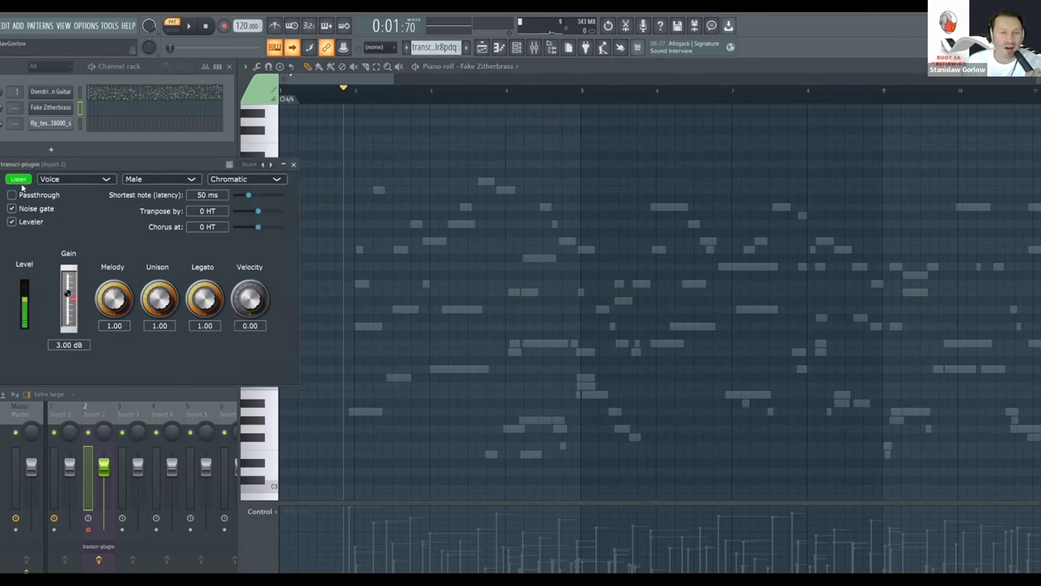
{"action": "left_click", "coordinate": [16, 178]}
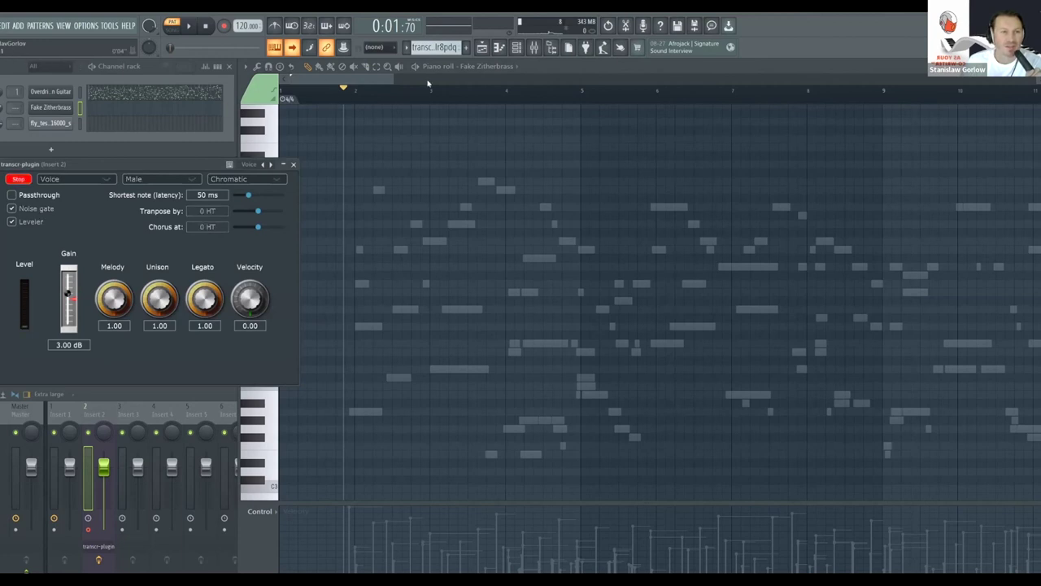
{"action": "left_click", "coordinate": [346, 85]}
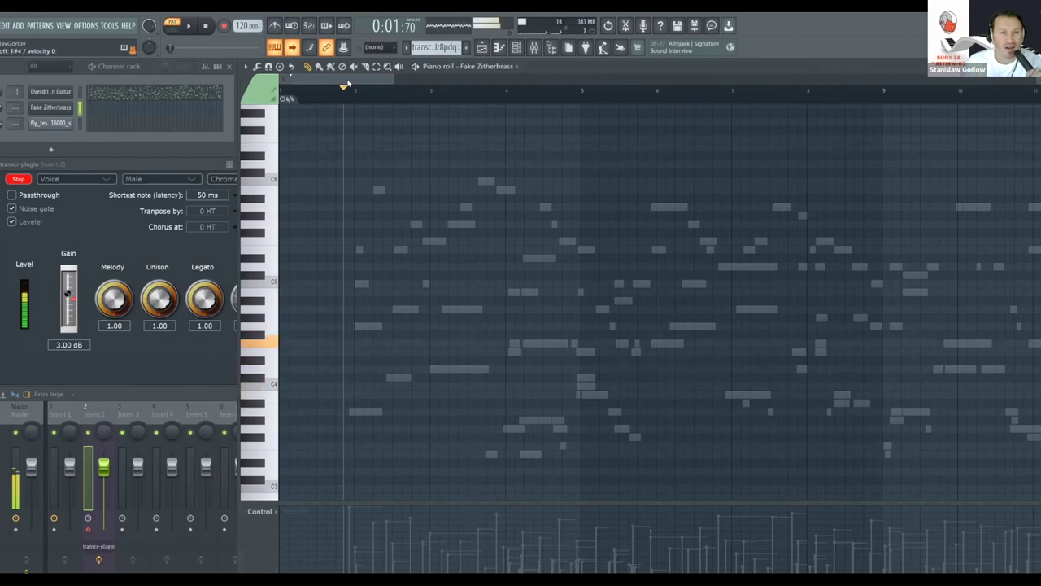
{"action": "left_click", "coordinate": [20, 179]}
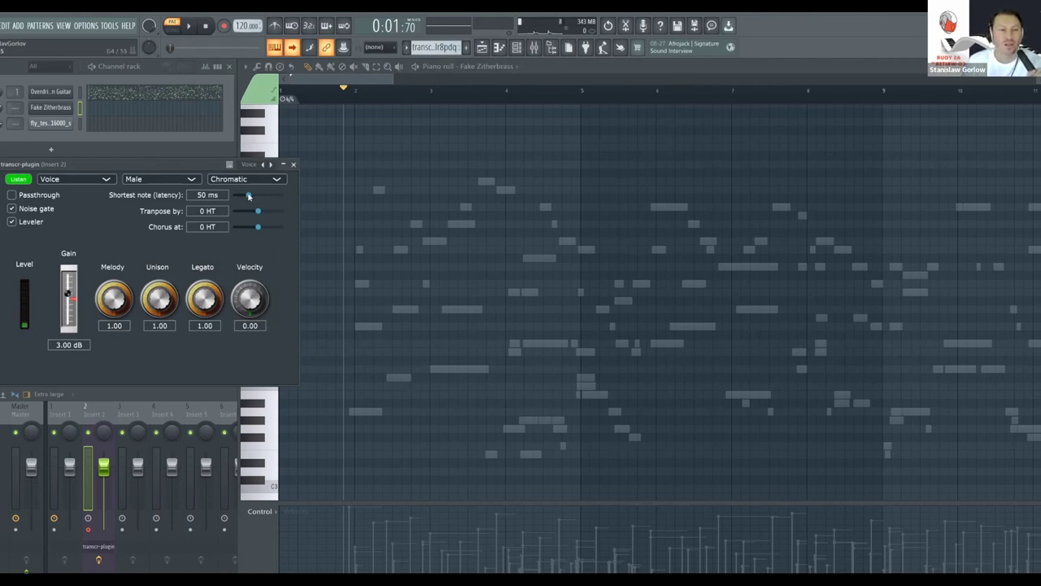
- Set transcr-plugin's shortest note (latency) to 20 ms
{"action": "left_click_drag", "start_coordinate": [248, 196], "coordinate": [234, 196]}
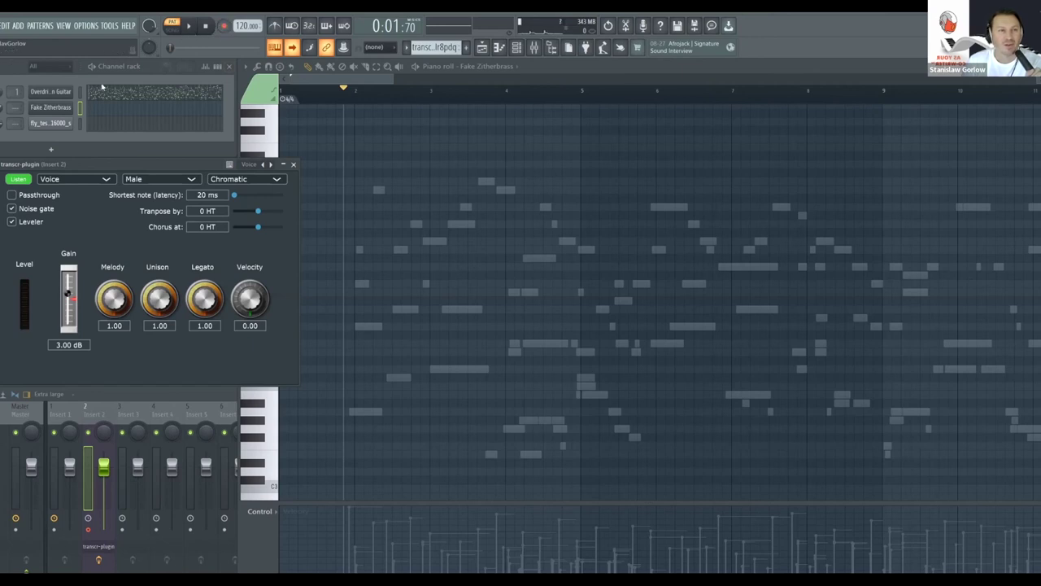
- Record a live voice take into the Fake Zitherbrass piano roll through transcr-plugin, stop recording and listening, and bring the captured notes into view
{"action": "left_click", "coordinate": [17, 178]}
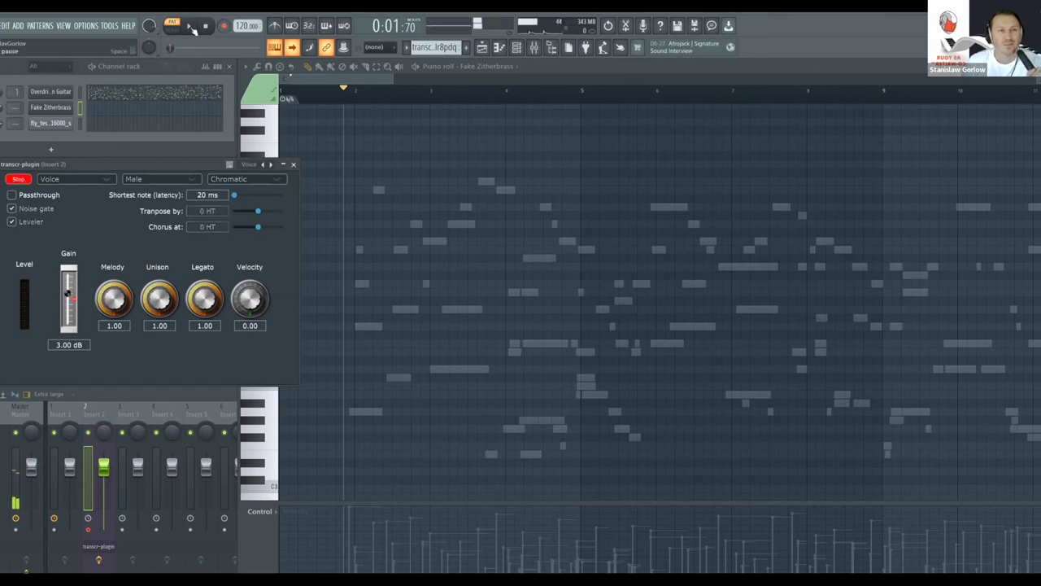
{"action": "left_click", "coordinate": [521, 116]}
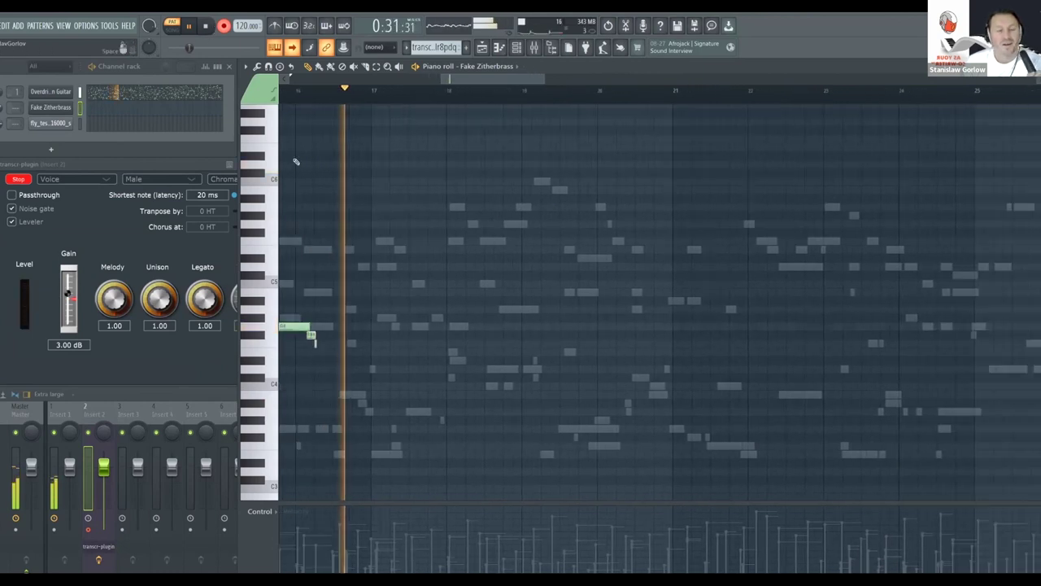
{"action": "key", "text": "space"}
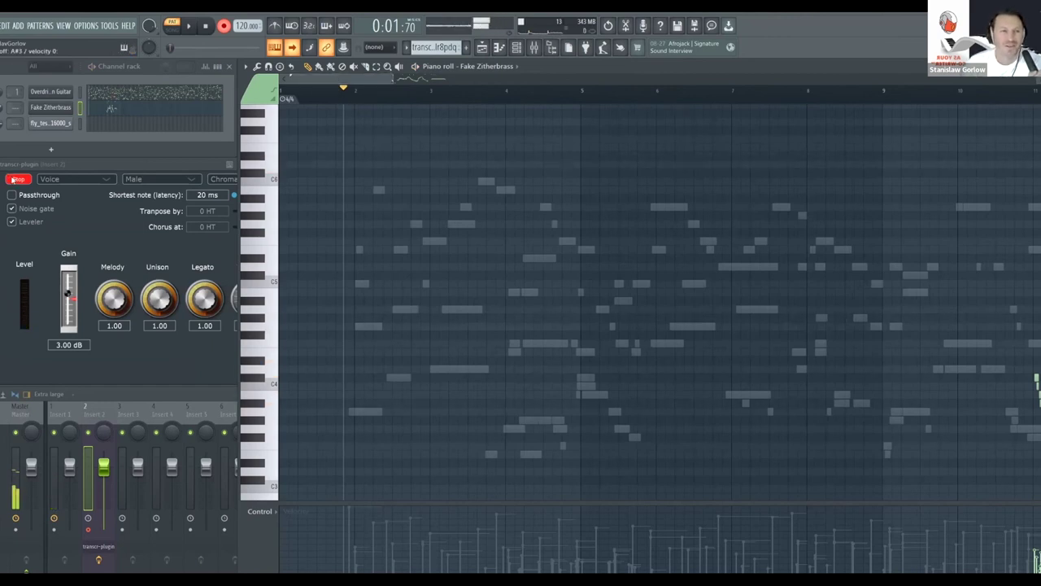
{"action": "left_click", "coordinate": [409, 75]}
{"action": "left_click", "coordinate": [409, 75]}
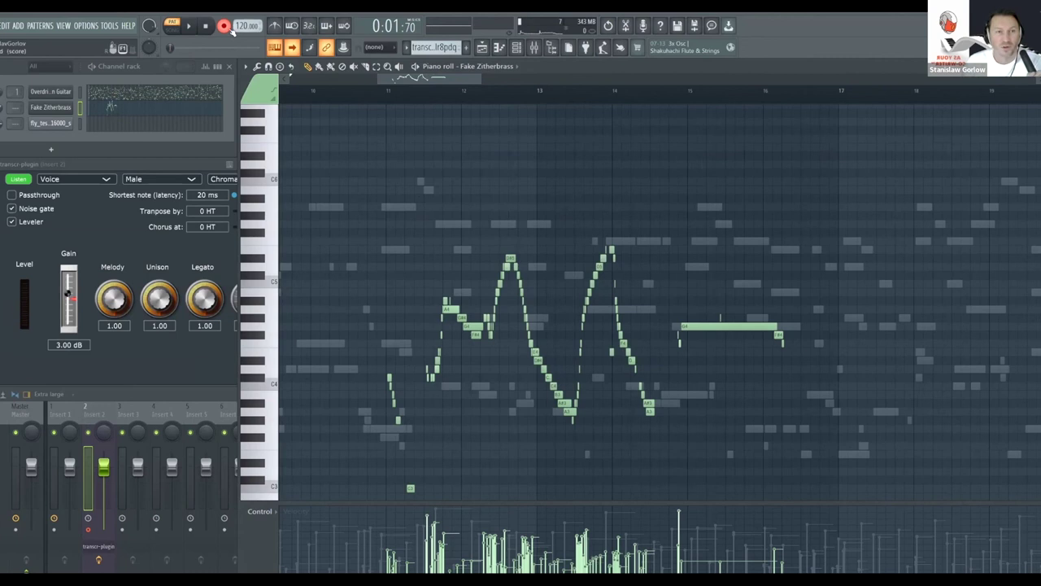
- Disarm recording, turn off auto-scrolling, and play back the captured notes from just before bar 11, stopping playback at the long sustained note
{"action": "left_click", "coordinate": [193, 29]}
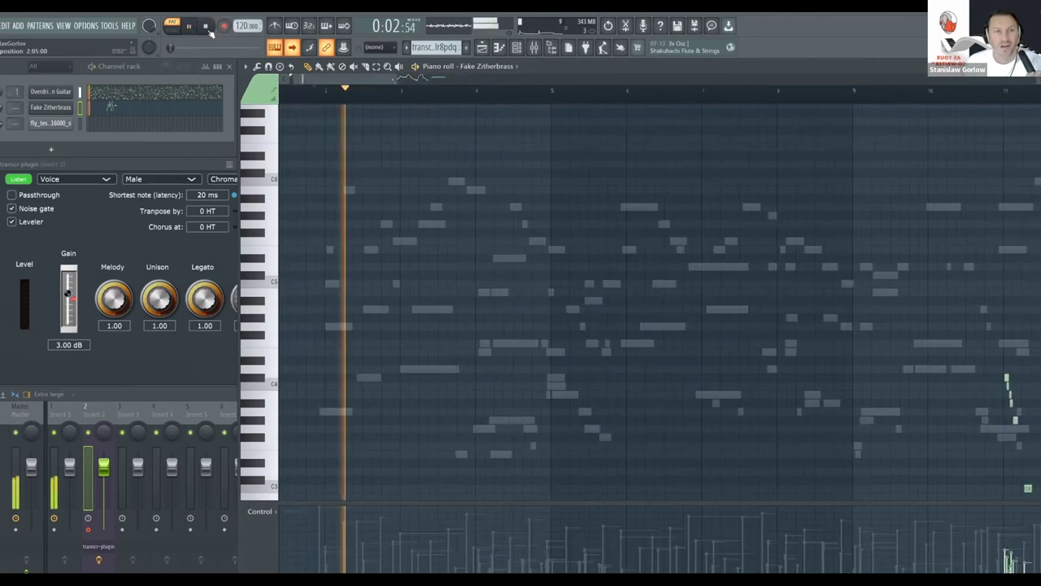
{"action": "key", "text": "space"}
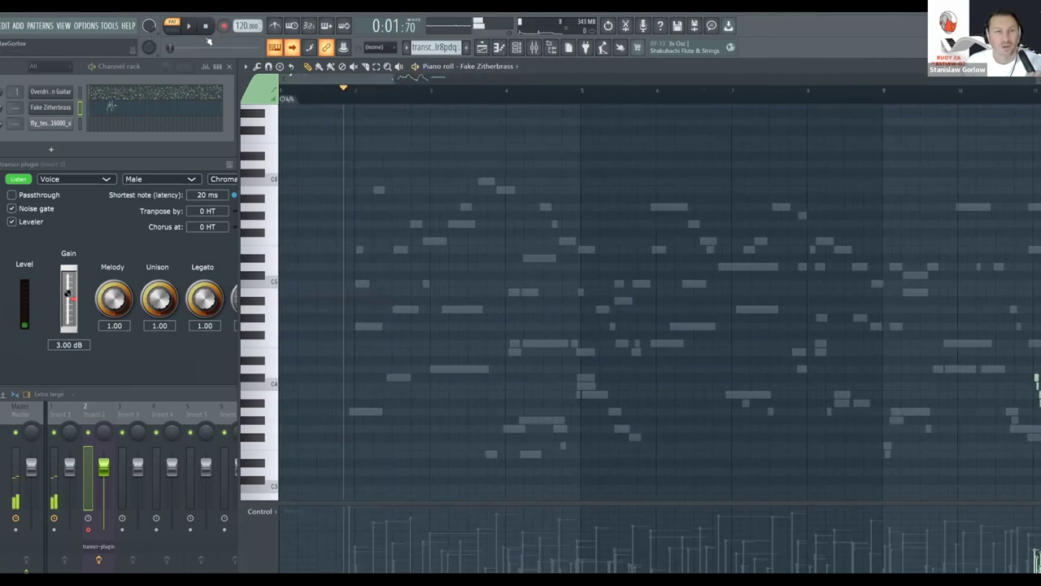
{"action": "left_click", "coordinate": [293, 49]}
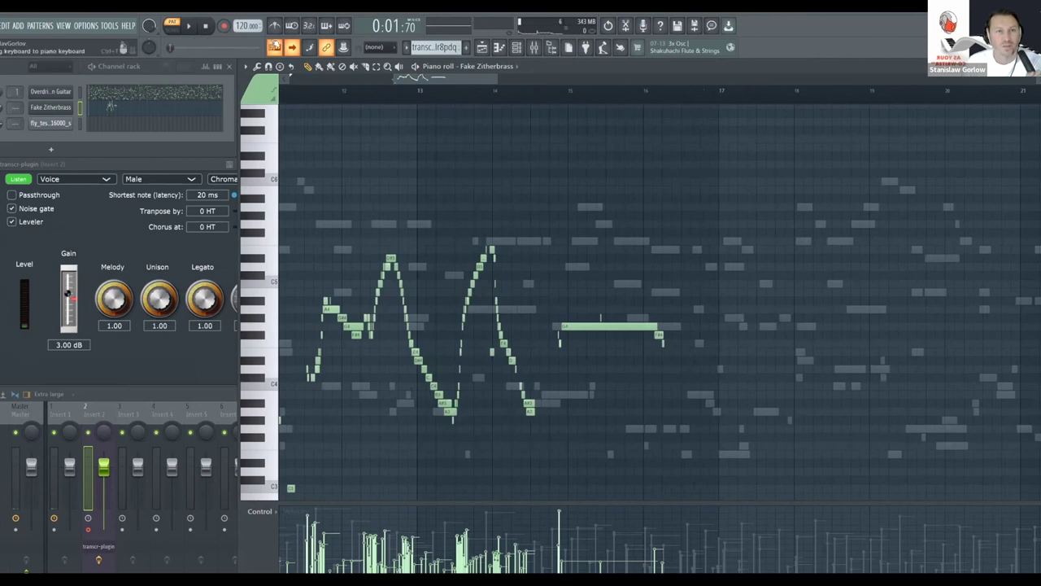
{"action": "left_click_drag", "start_coordinate": [414, 99], "coordinate": [420, 79]}
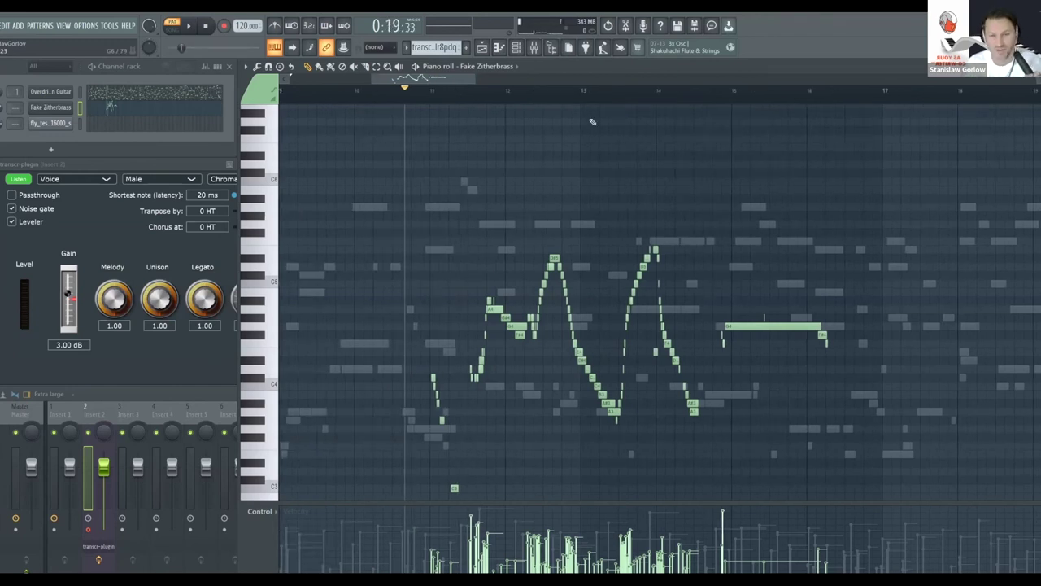
{"action": "key", "text": "space"}
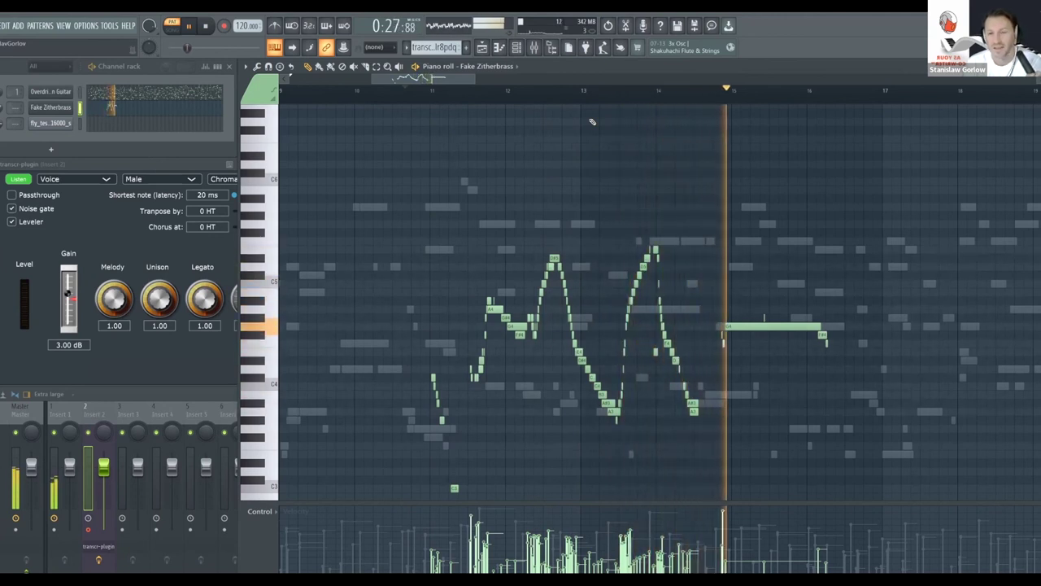
{"action": "key", "text": "space"}
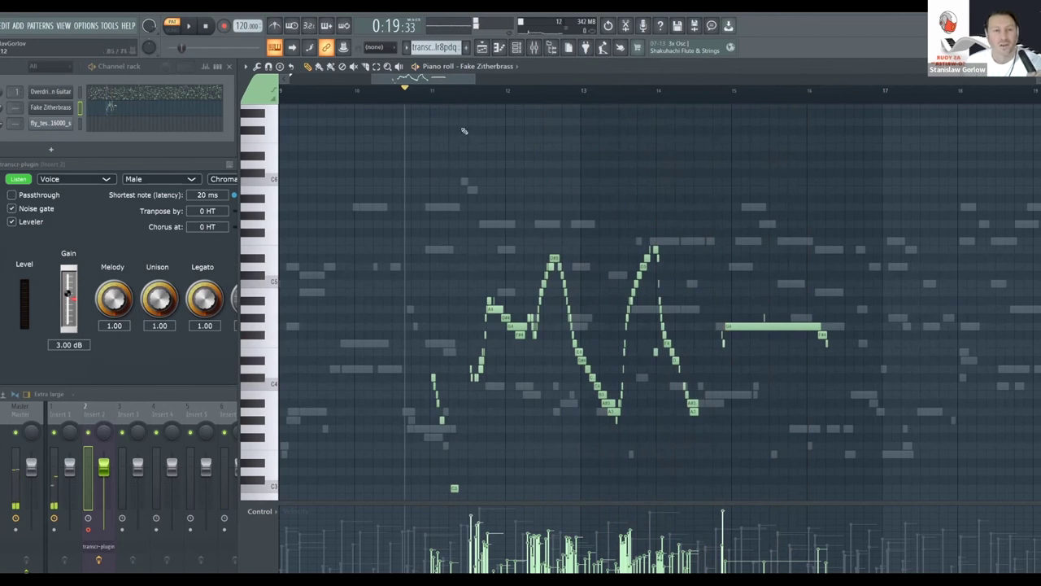
- Return the playhead to the start and delete all recorded notes from the Fake Zitherbrass piano roll
{"action": "key", "text": "Home"}
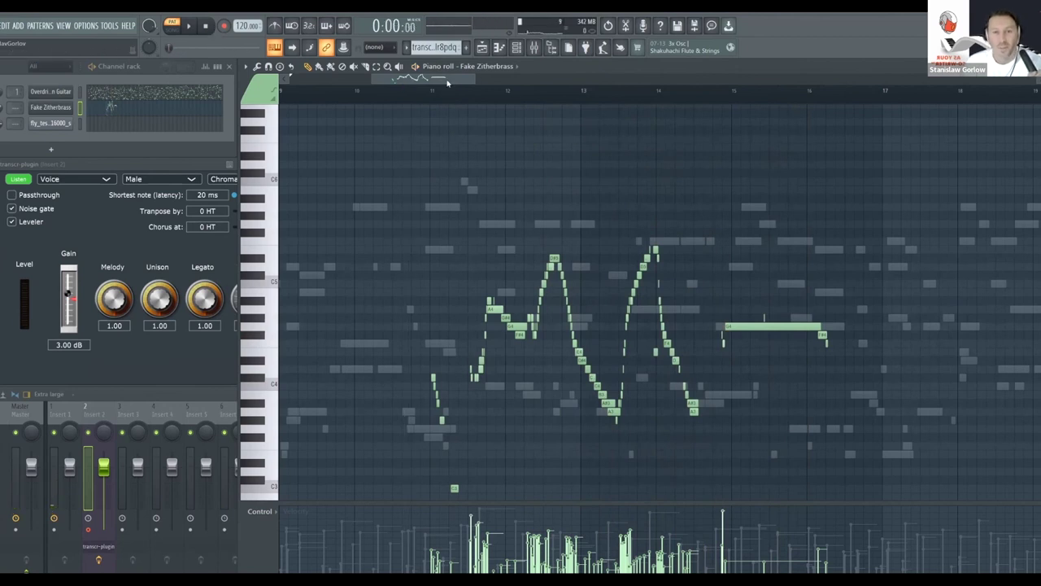
{"action": "key", "text": "ctrl+a"}
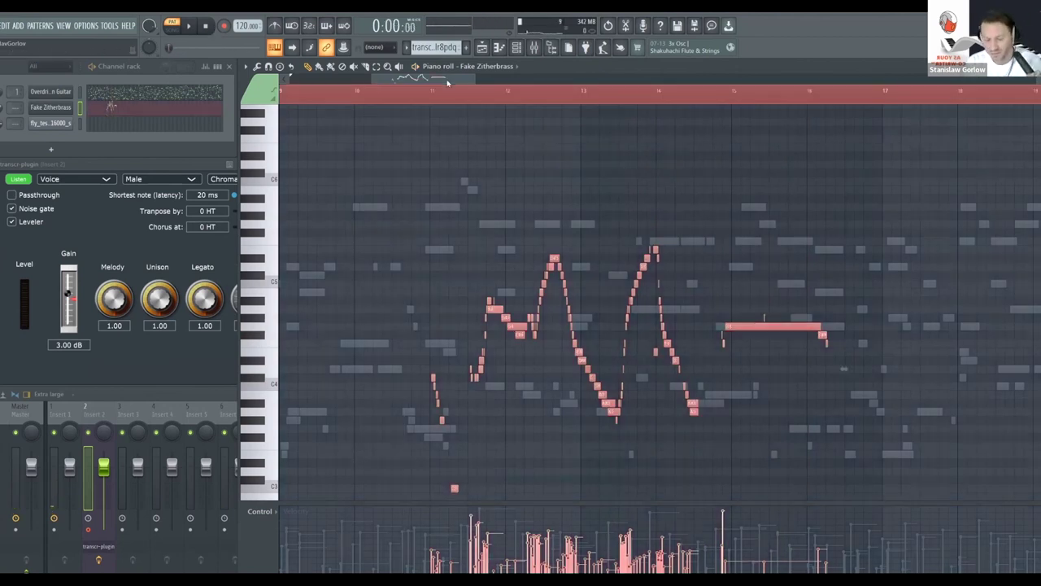
{"action": "key", "text": "Delete"}
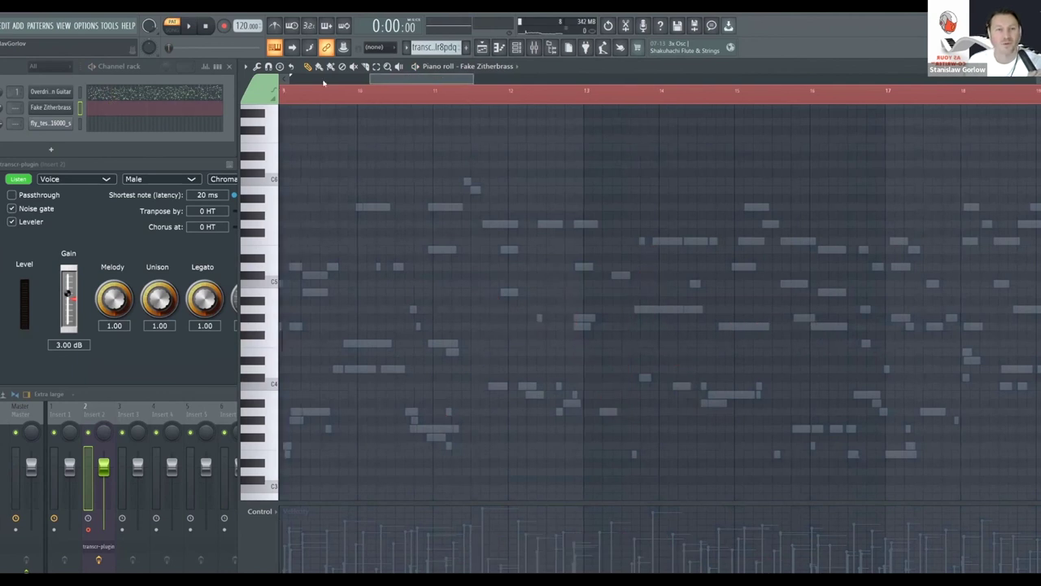
- Set transcr-plugin's scale to G major and keep the plugin window in front of the piano roll
{"action": "left_click", "coordinate": [185, 170]}
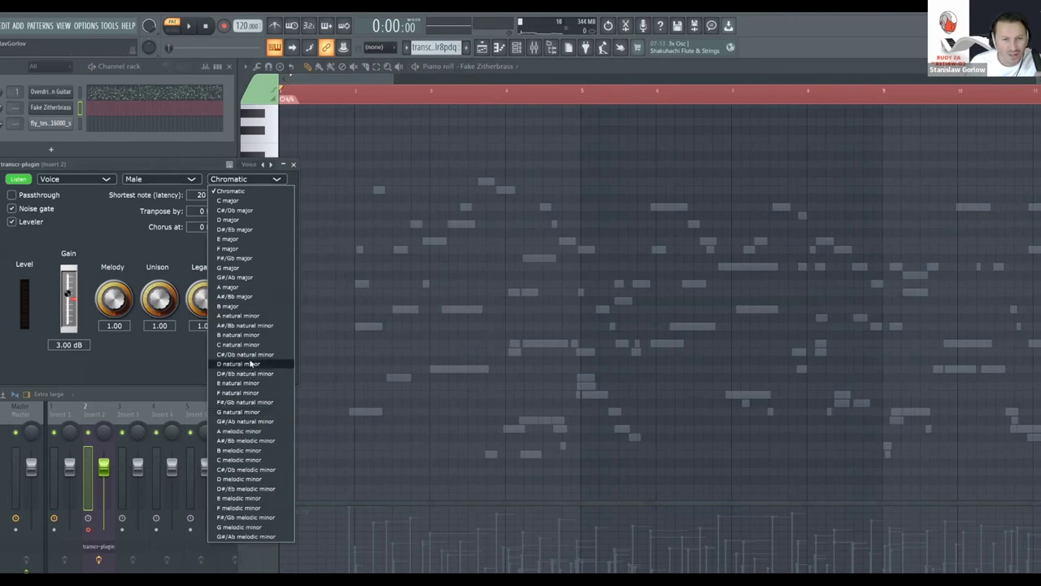
{"action": "left_click", "coordinate": [244, 269]}
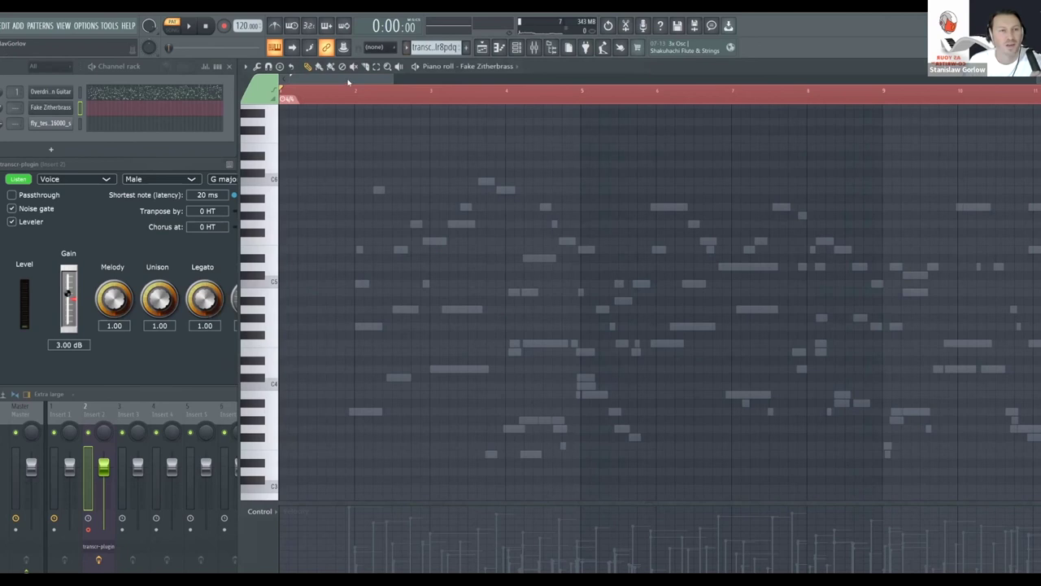
{"action": "left_click", "coordinate": [165, 166]}
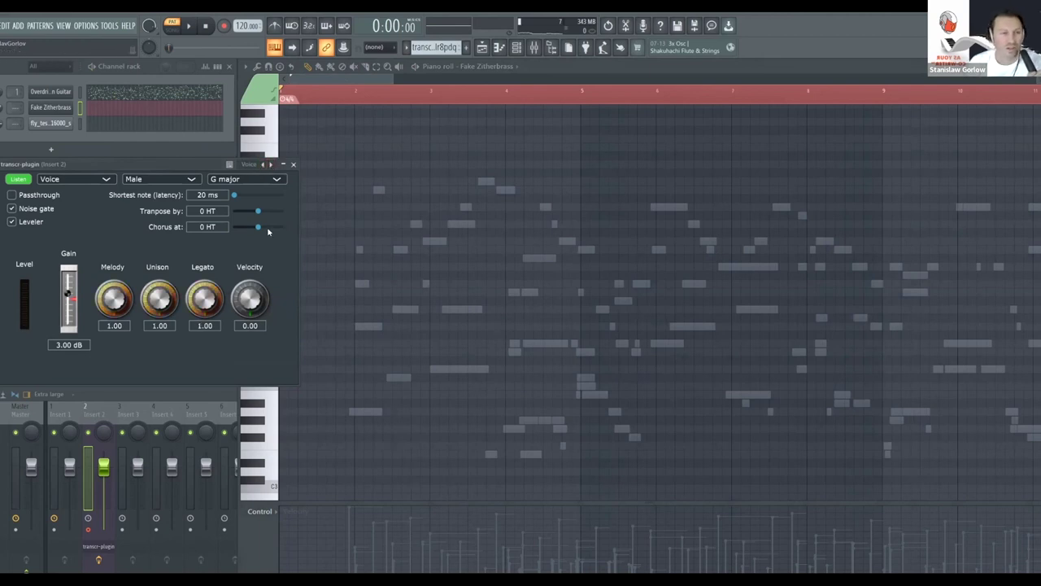
- Record a G major voice take through transcr-plugin, raising the shortest note to 60 ms and enabling auto-scrolling midway, and stop recording and listening
{"action": "left_click", "coordinate": [189, 27]}
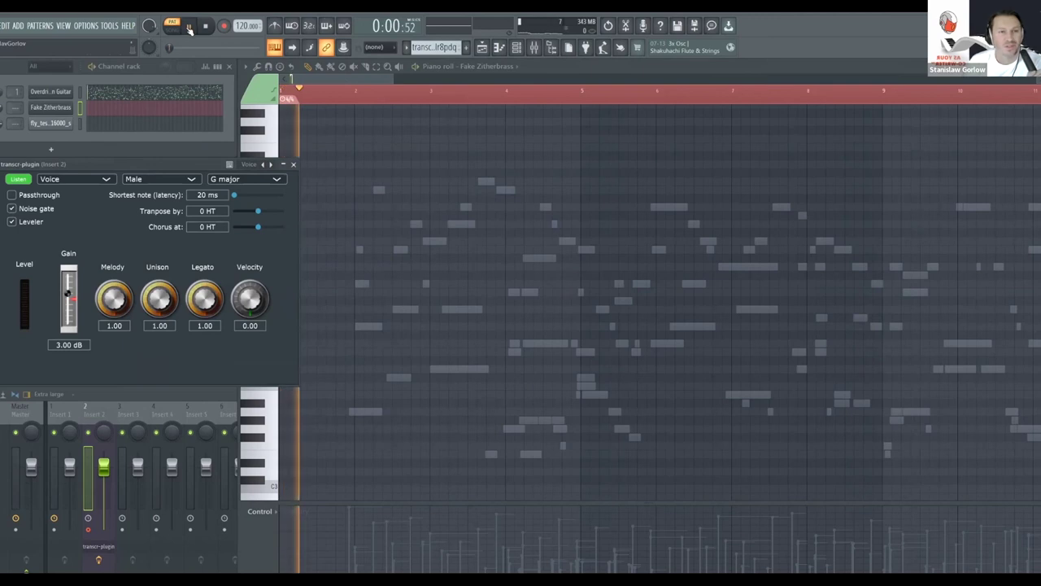
{"action": "left_click", "coordinate": [18, 180]}
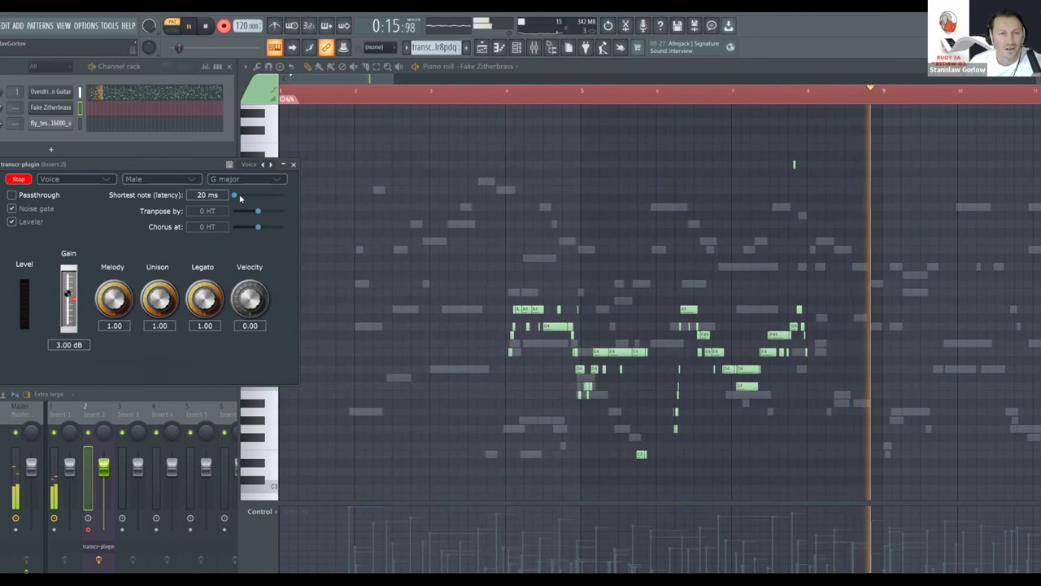
{"action": "left_click_drag", "start_coordinate": [236, 196], "coordinate": [250, 196]}
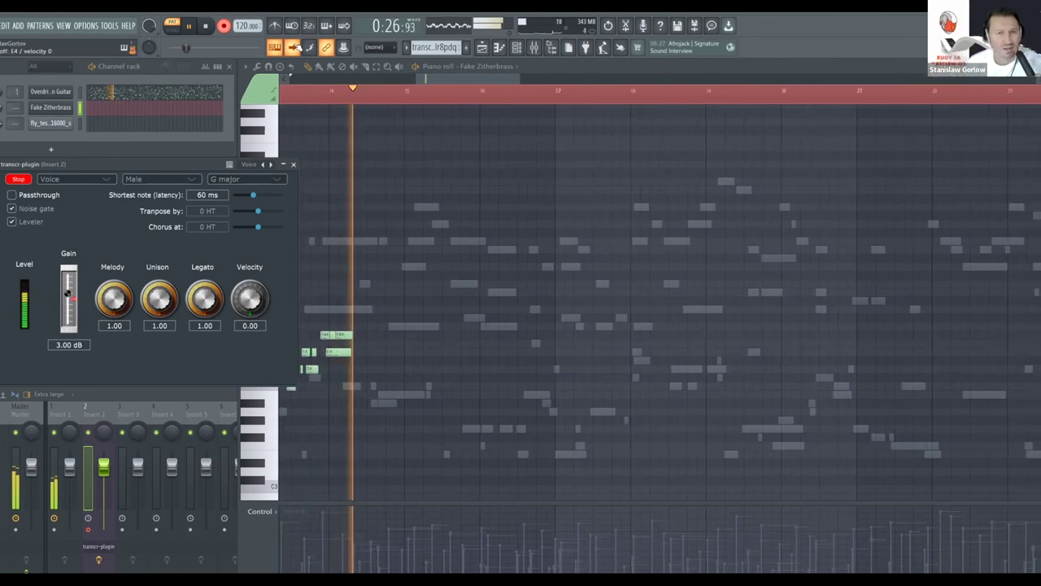
{"action": "key", "text": "space"}
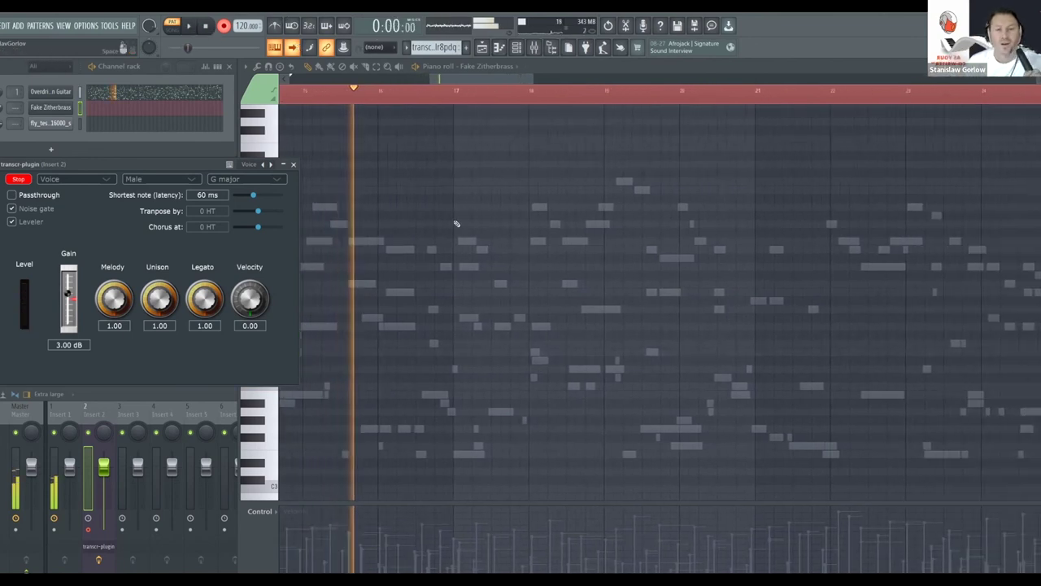
{"action": "left_click", "coordinate": [19, 179]}
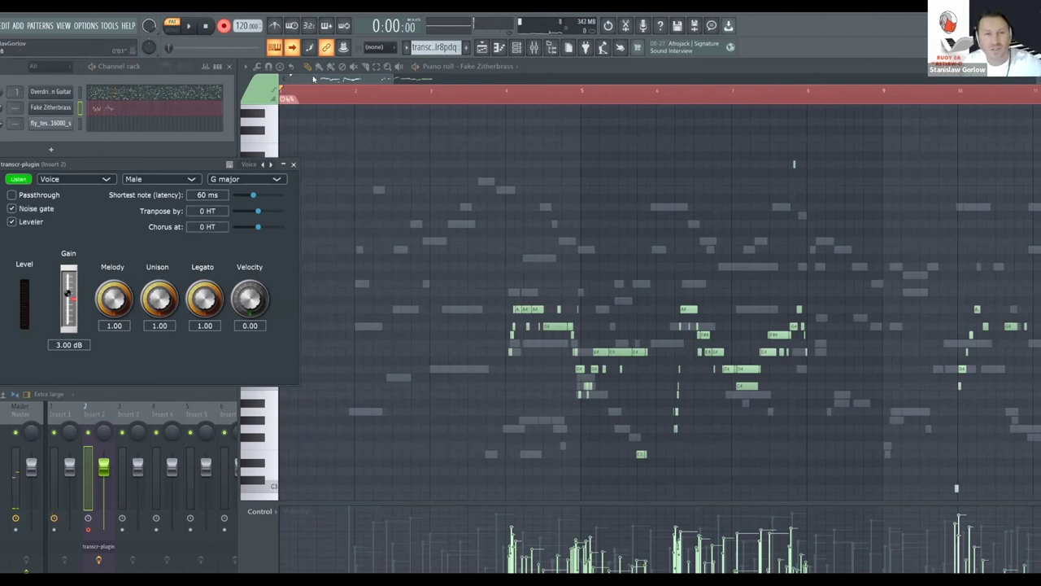
- Review the newly recorded notes, and play them back from just before the first note with recording disarmed, stopping playback after bar 13
{"action": "left_click_drag", "start_coordinate": [337, 79], "coordinate": [474, 78]}
{"action": "scroll", "coordinate": [288, 354], "scroll_direction": "left", "scroll_amount": 3}
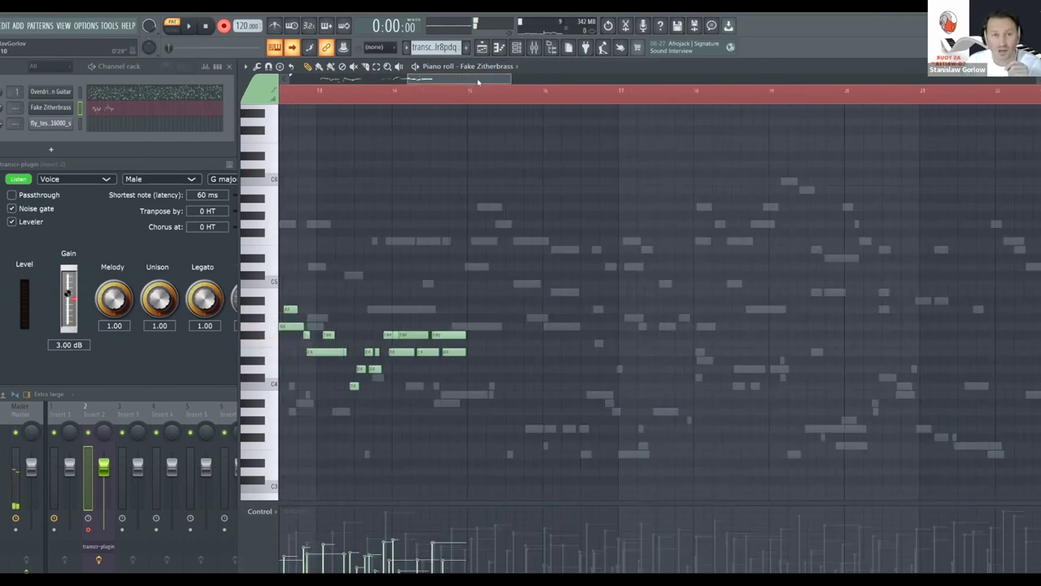
{"action": "left_click_drag", "start_coordinate": [494, 83], "coordinate": [410, 88]}
{"action": "scroll", "coordinate": [353, 91], "scroll_direction": "left", "scroll_amount": 6}
{"action": "left_click", "coordinate": [438, 94]}
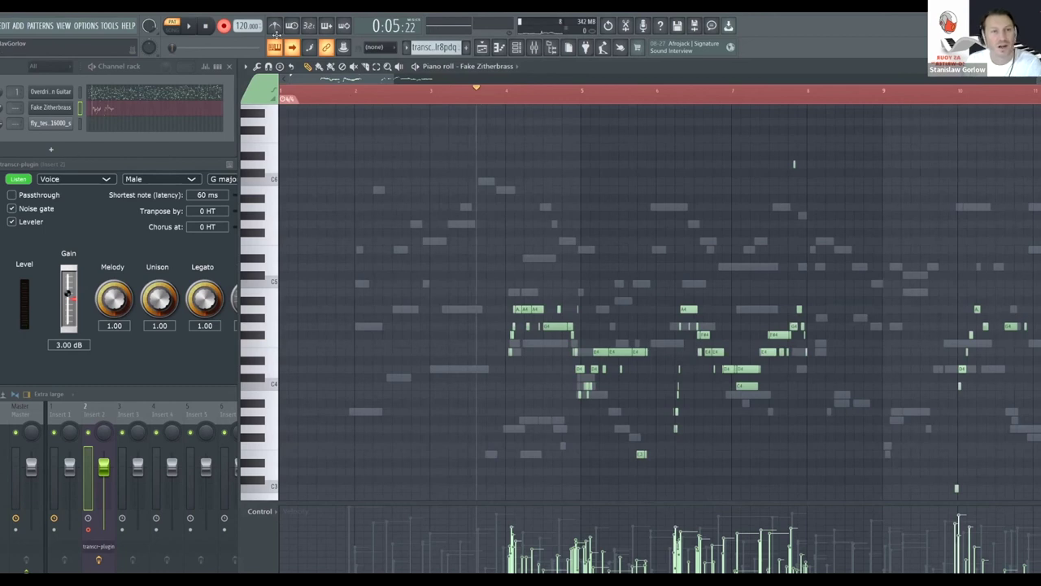
{"action": "key", "text": "space"}
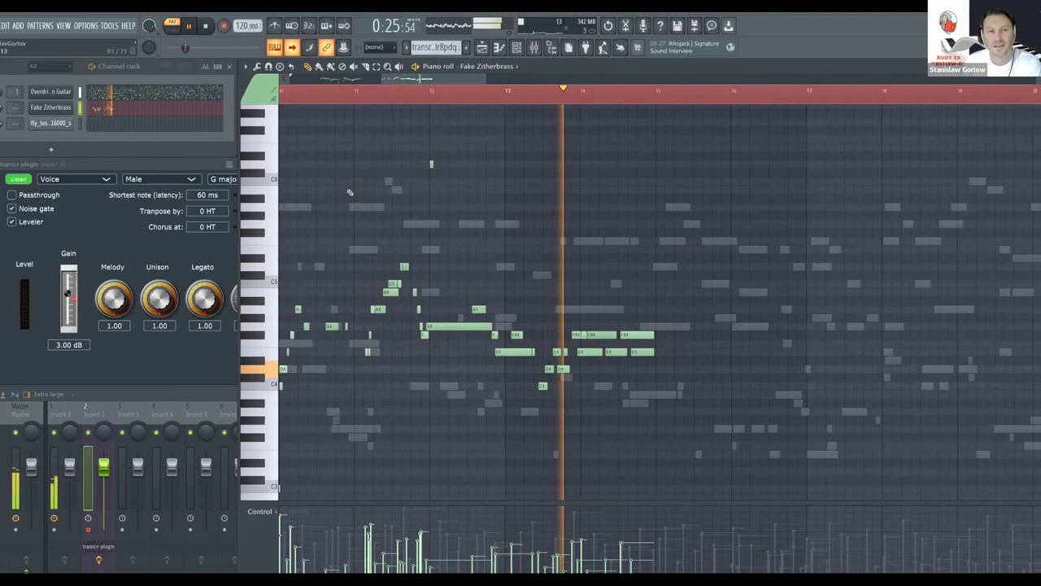
{"action": "key", "text": "space"}
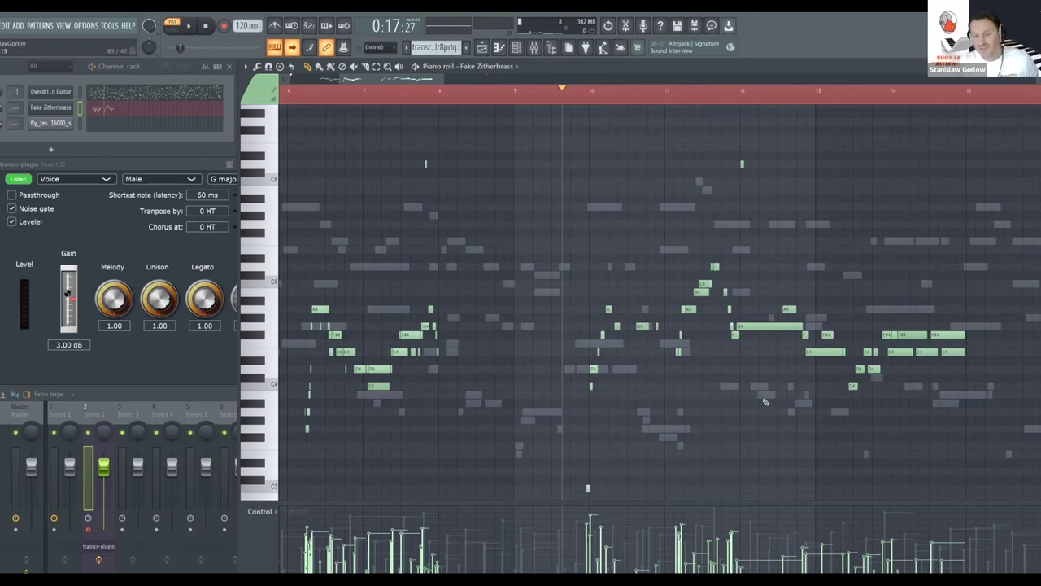
- Switch to the presentation slides and advance from the audio plugin slide to the closing slide
{"action": "key", "text": "alt+Tab"}
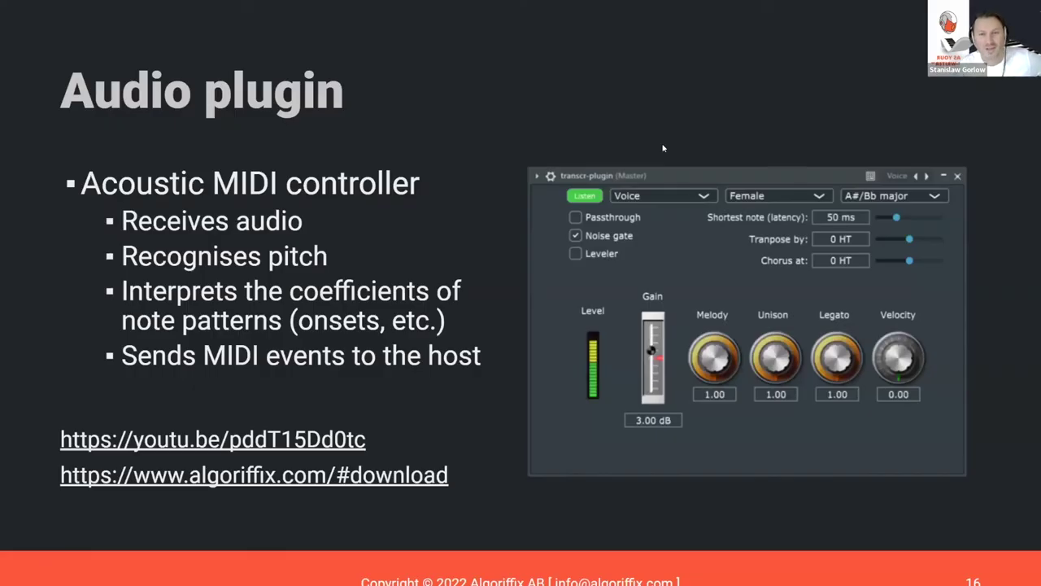
{"action": "key", "text": "Right"}
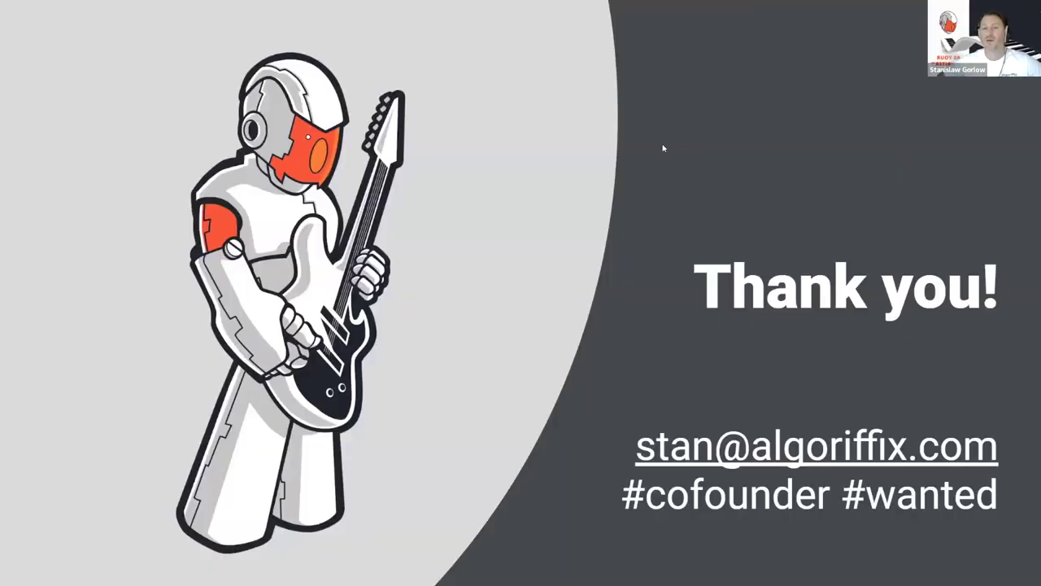